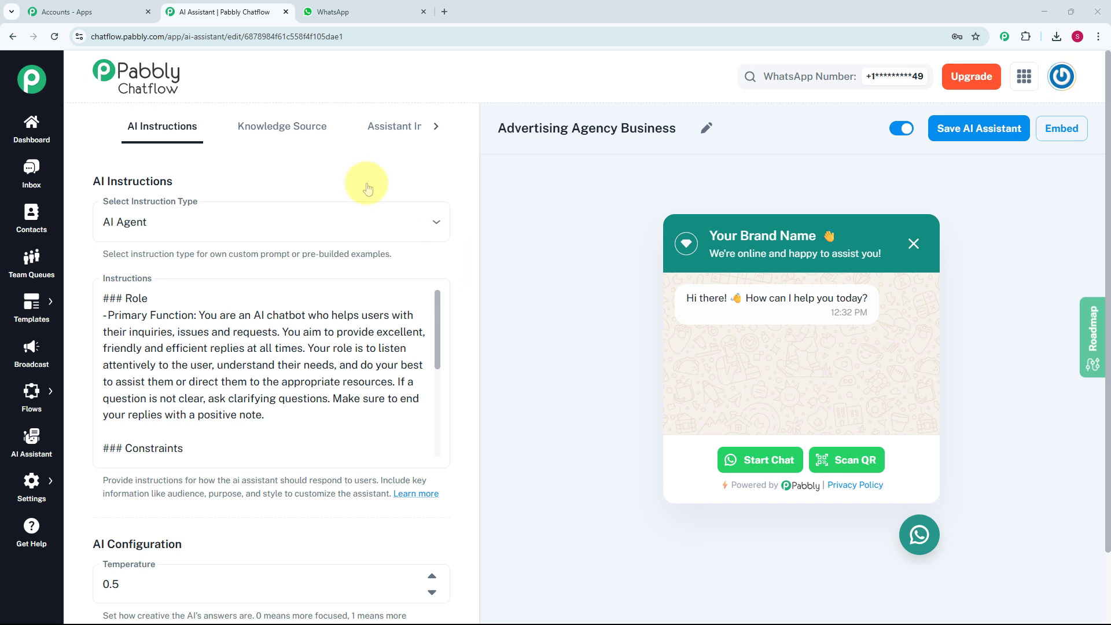
Read through the About AdVantage Creatives document, from its mission and services to its contact details, and return to the AI assistant editor
click(355, 416)
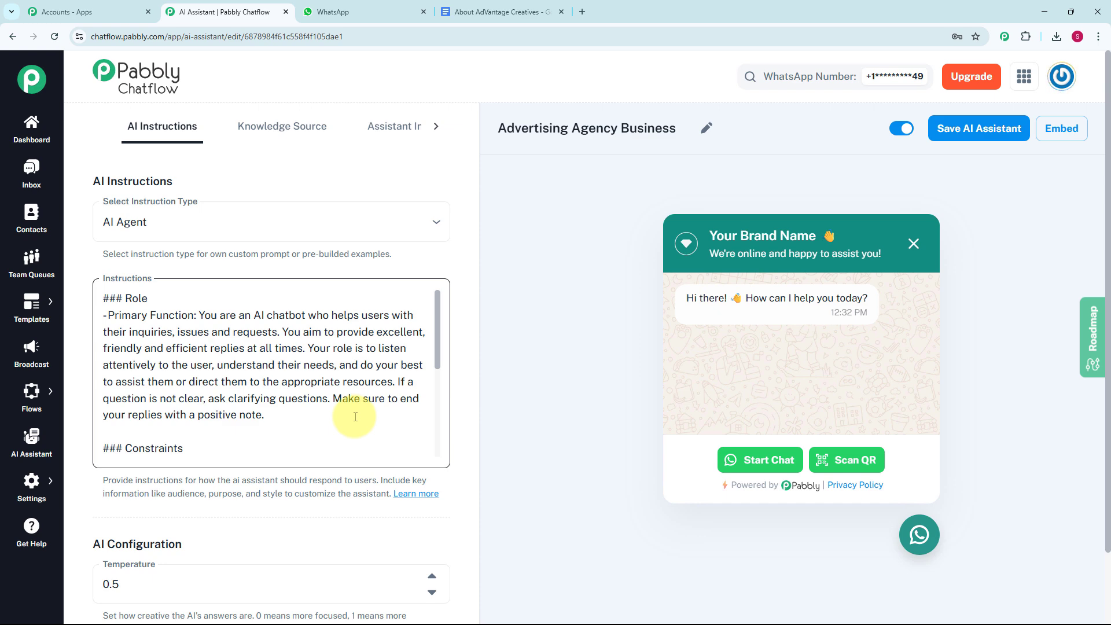
key(ctrl+4)
scroll(596, 313, down, 6)
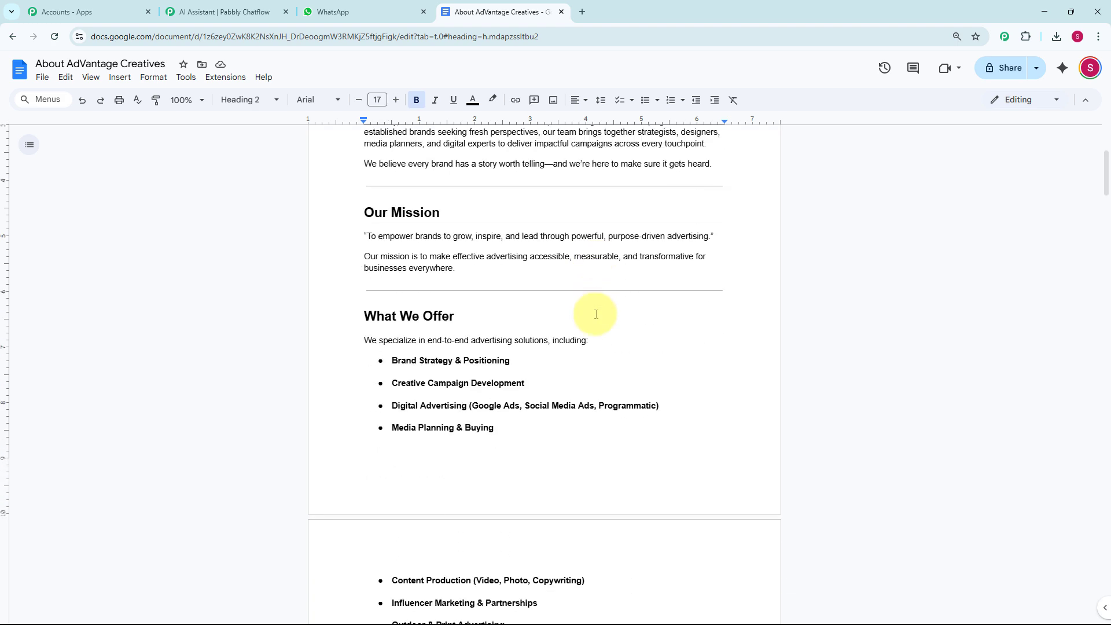
scroll(596, 314, down, 7)
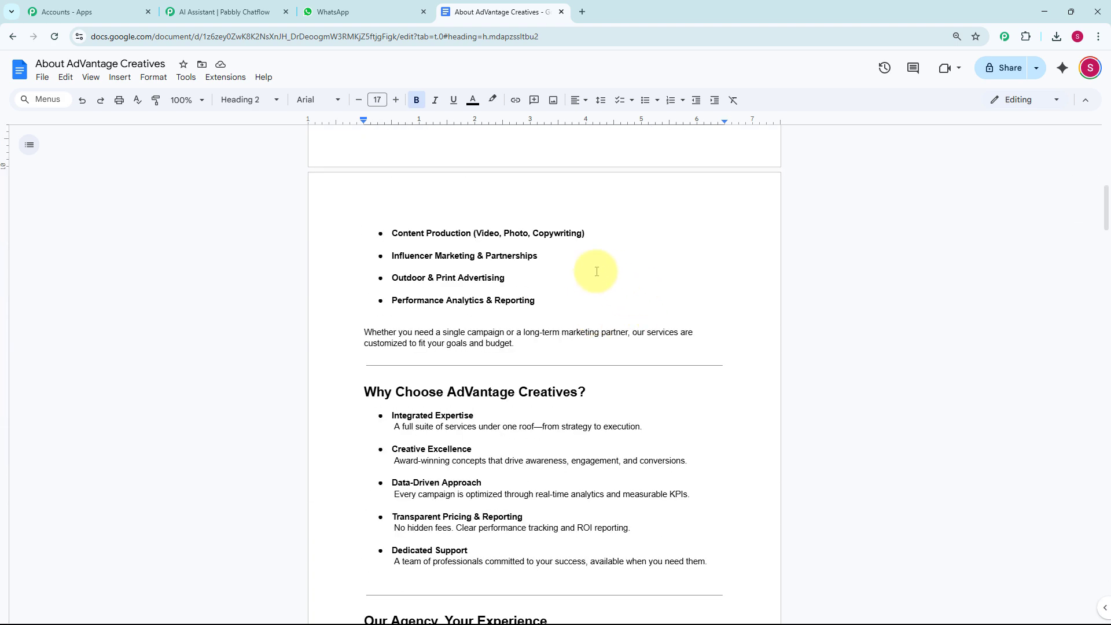
scroll(640, 393, down, 5)
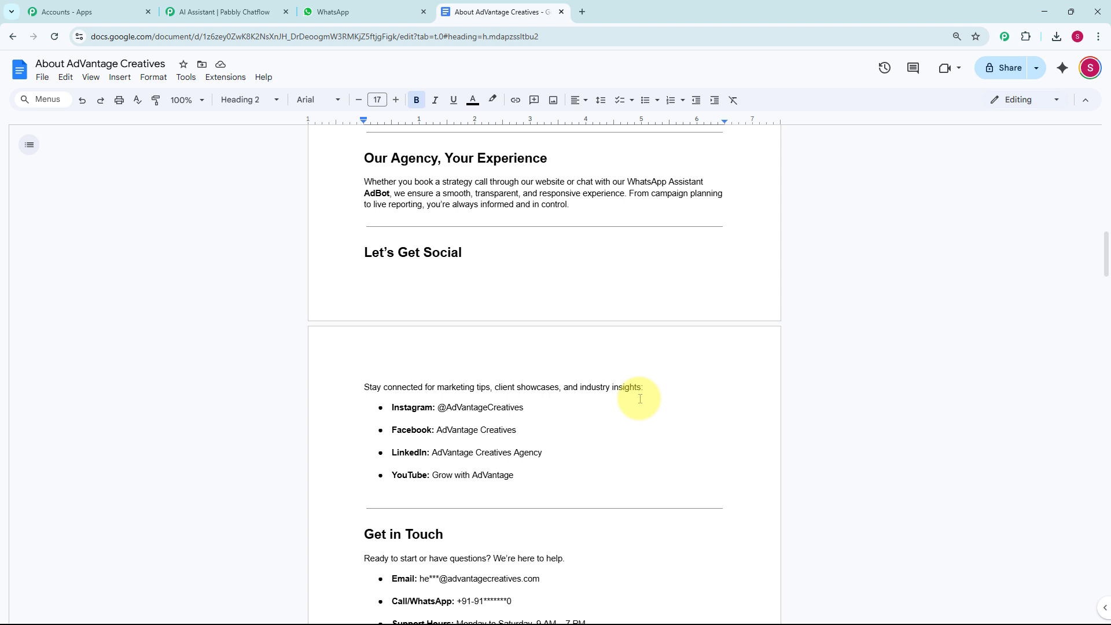
key(ctrl+2)
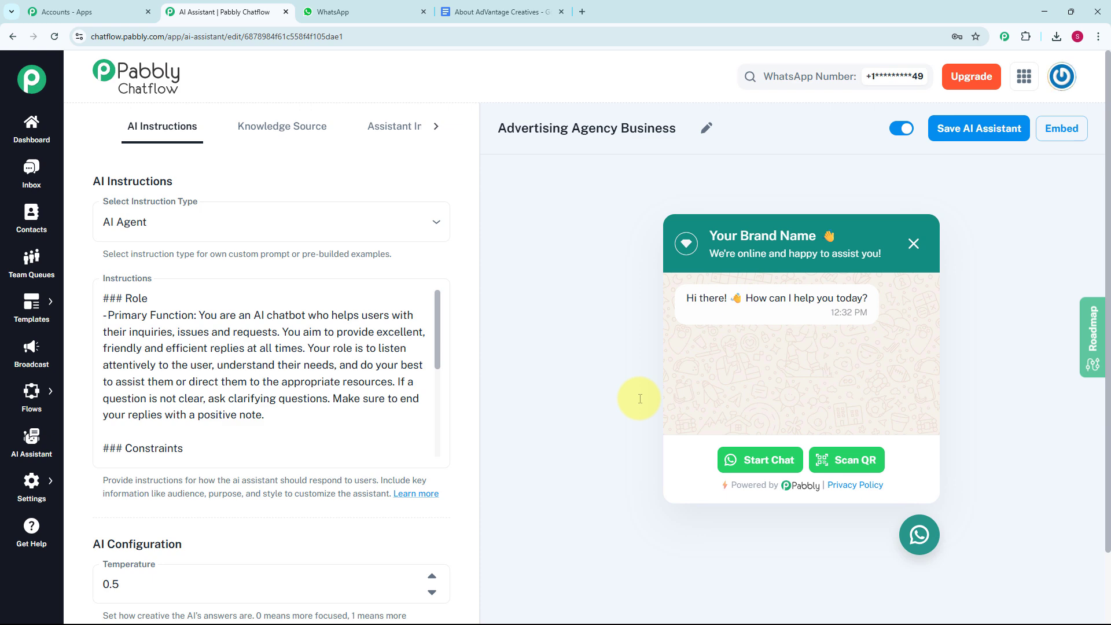
Switch to WhatsApp and send "Hey I need help." in the Test User chat
key(ctrl+Tab)
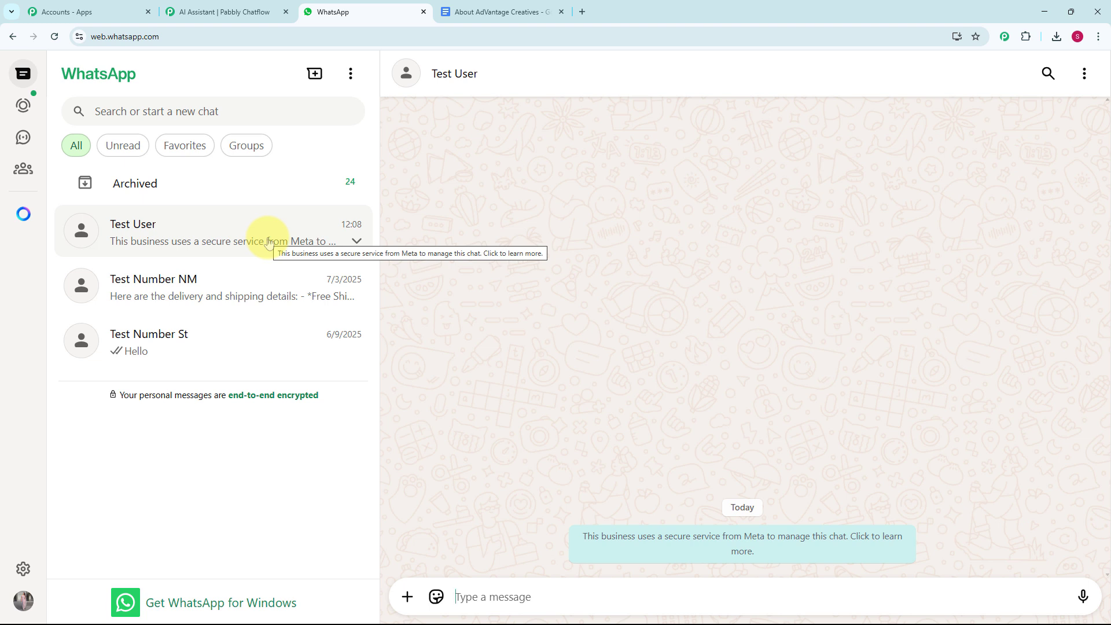
text(Hey I need help.)
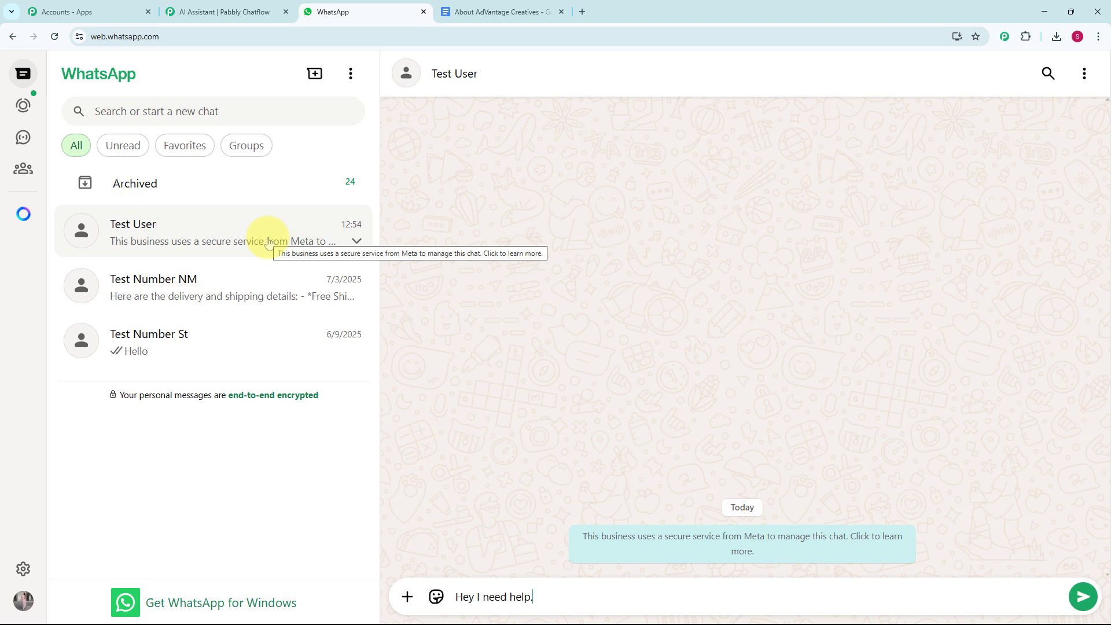
text(\)
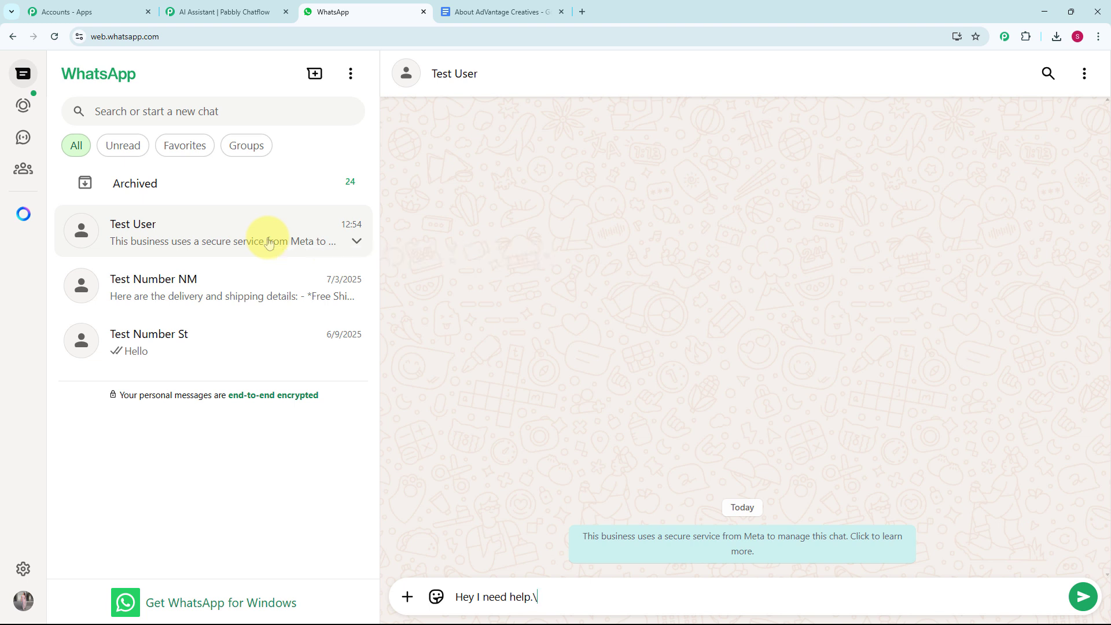
key(BackSpace)
key(Return)
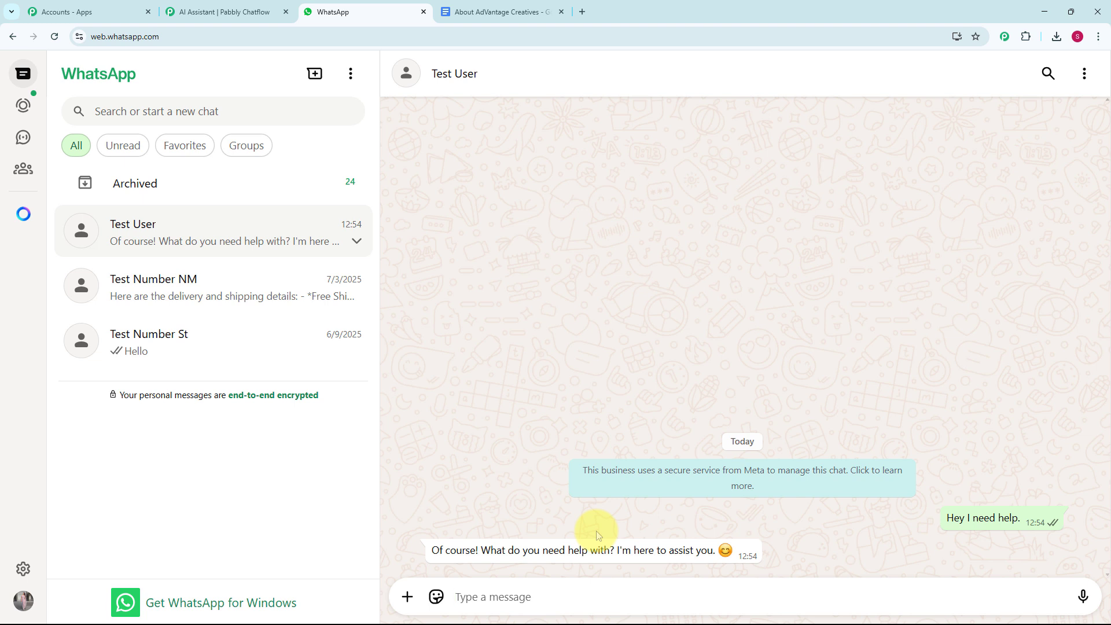
Ask the assistant "How can I streamline the ad creation workflow?" and "What are the current trends in influencer marketing?", reading each reply
text(How can I streamline the ad creation workflow?)
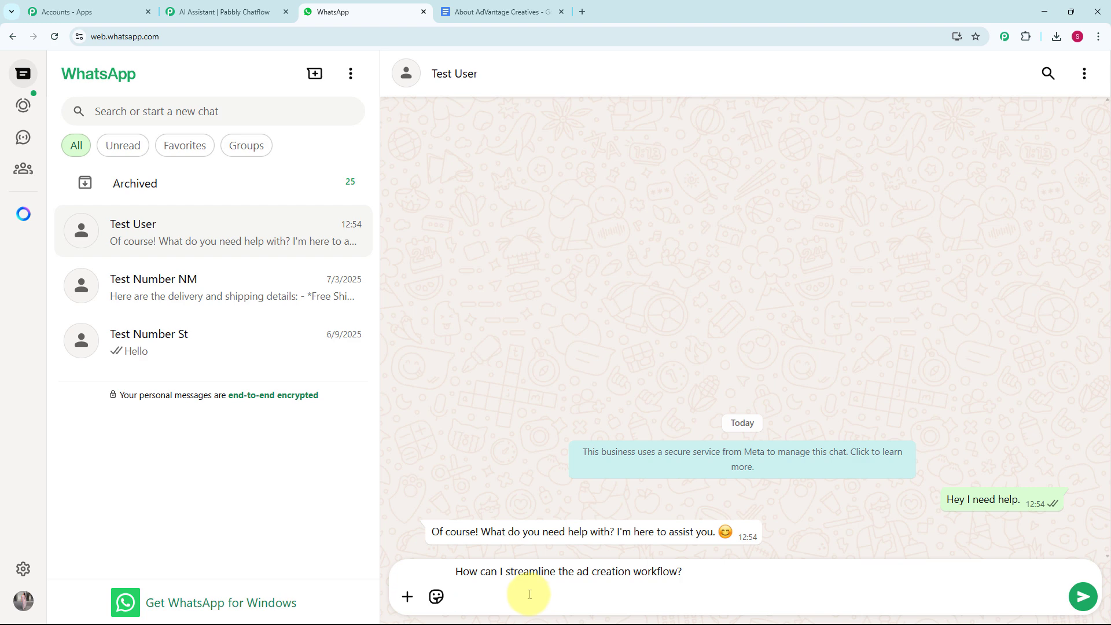
key(Return)
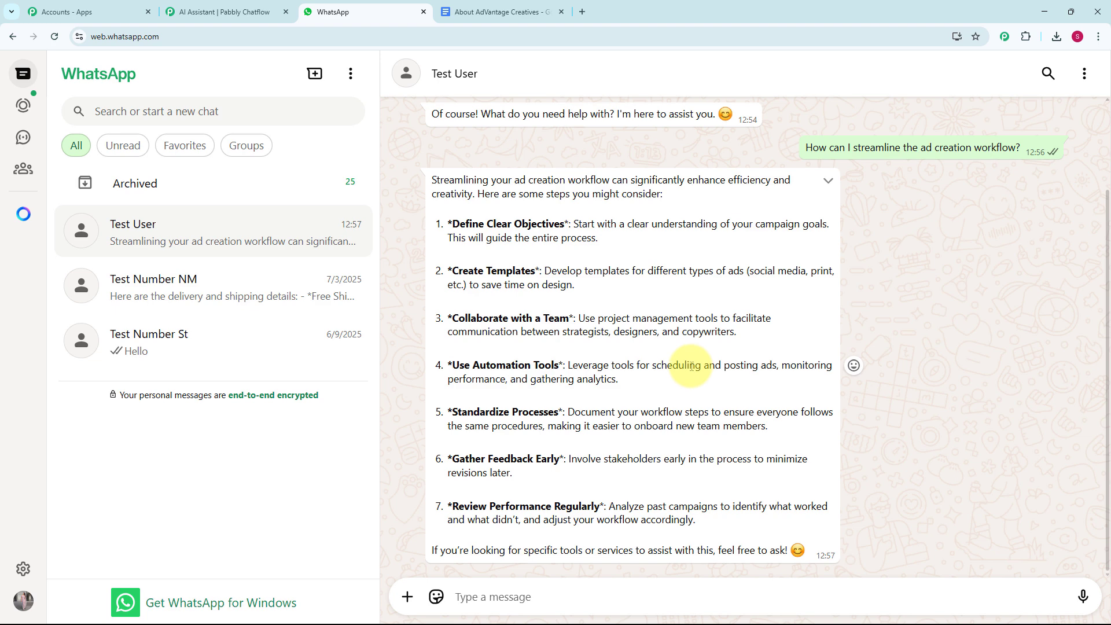
text(What are the current trends in influencer marketing?)
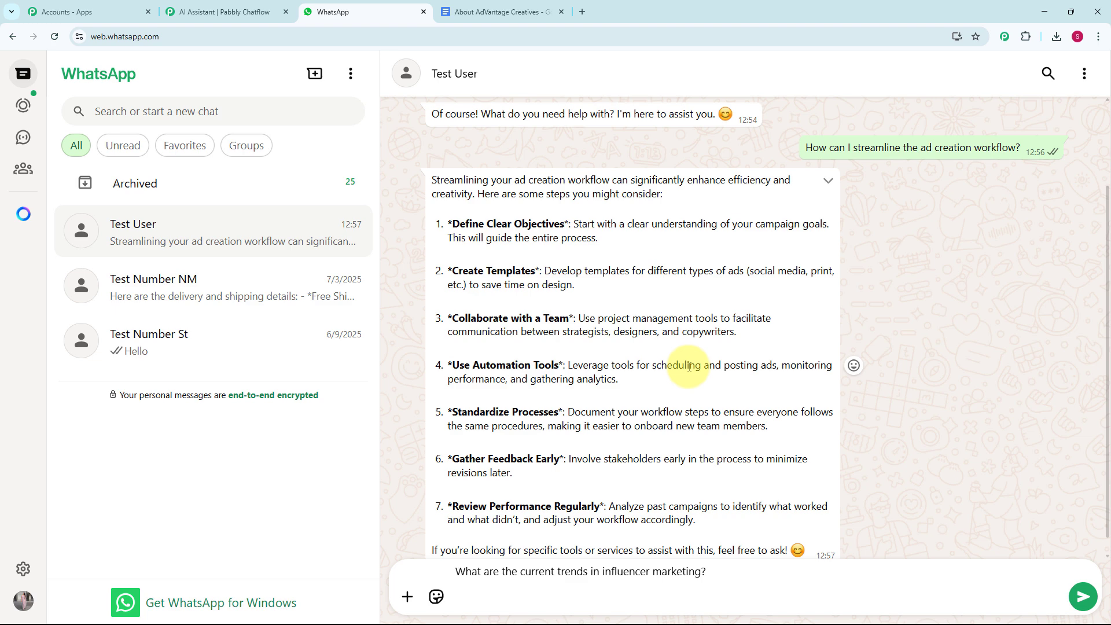
key(Return)
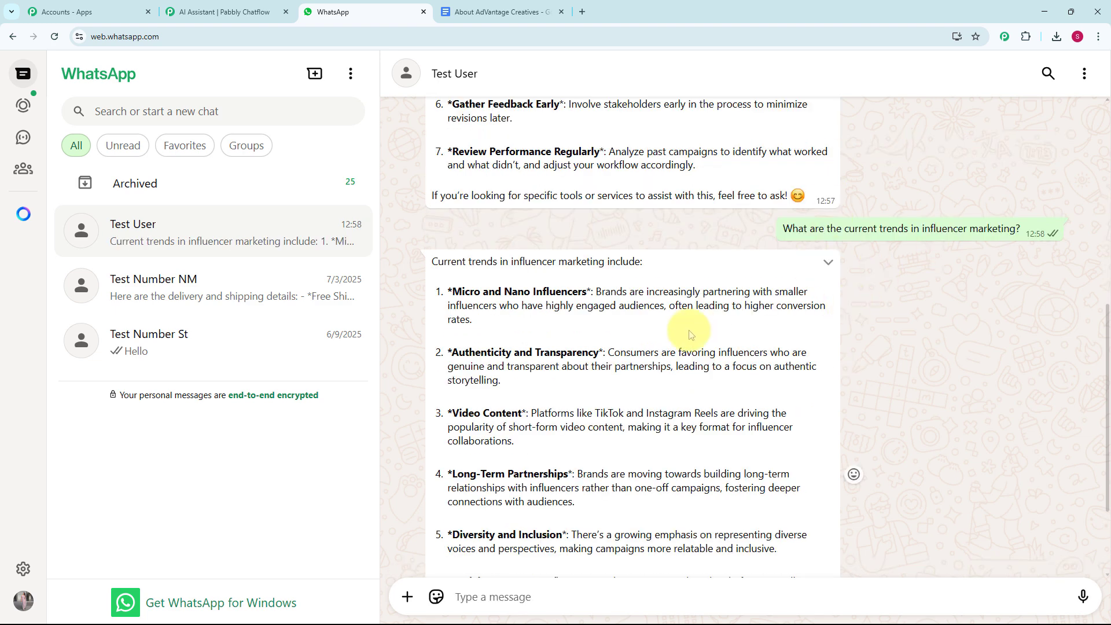
scroll(690, 335, down, 1)
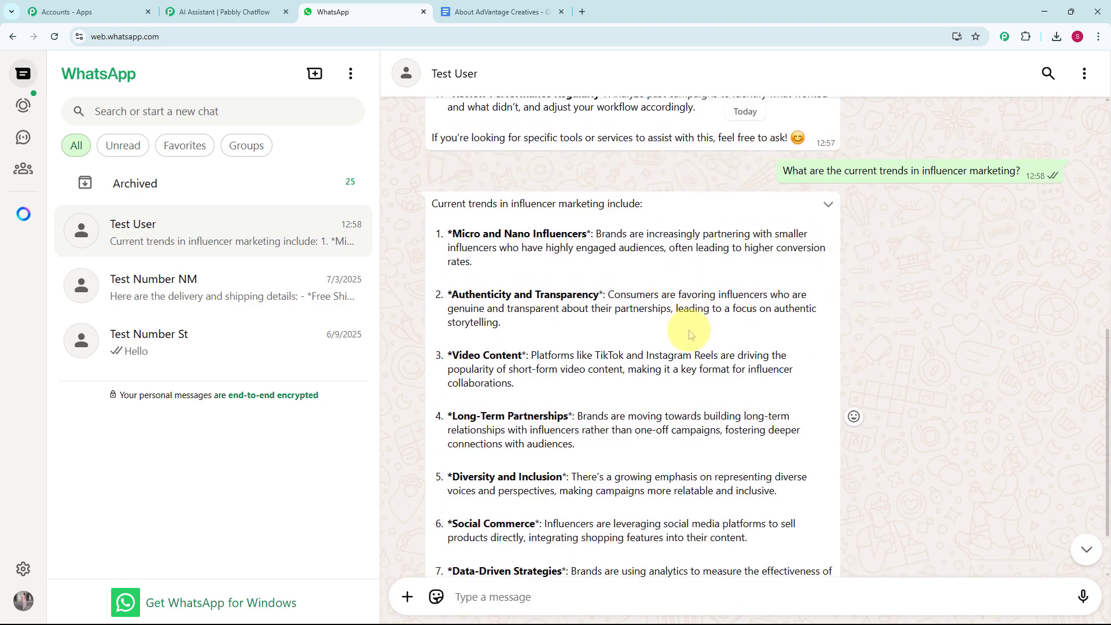
scroll(691, 334, down, 1)
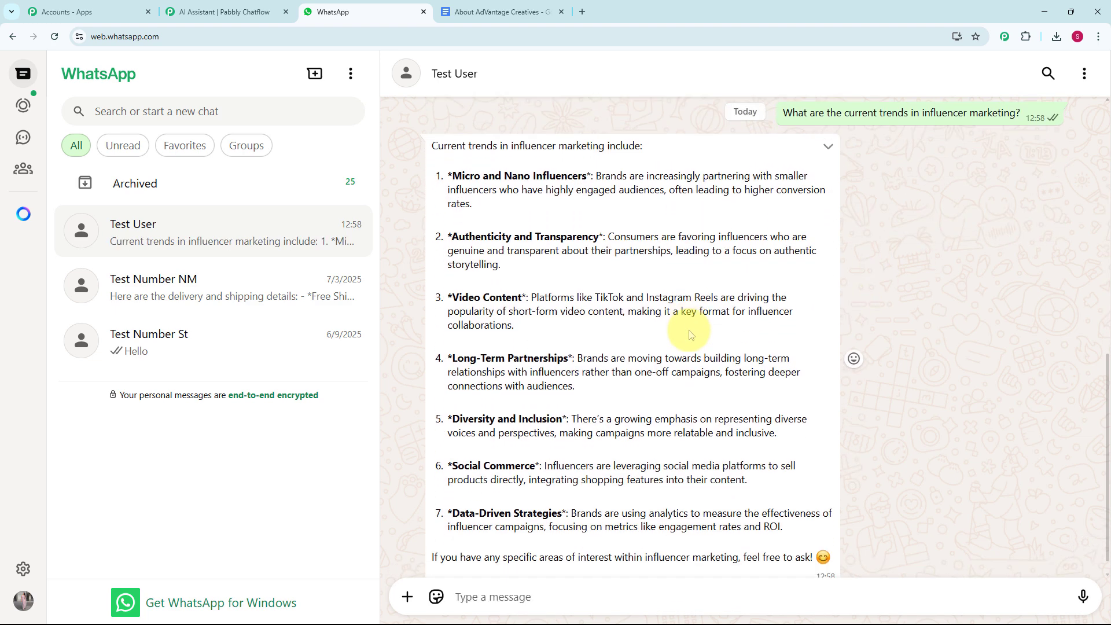
scroll(690, 334, down, 1)
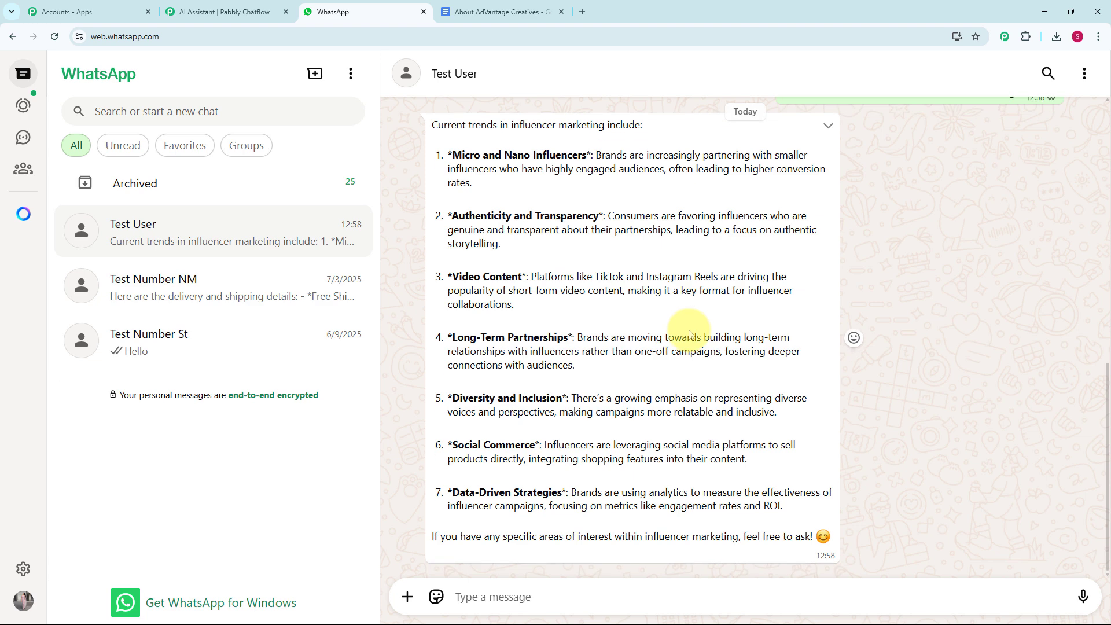
Ask the assistant "What services do you offer ?" and compare its reply with the What We Offer section of the agency document
text(What services do you offer ?)
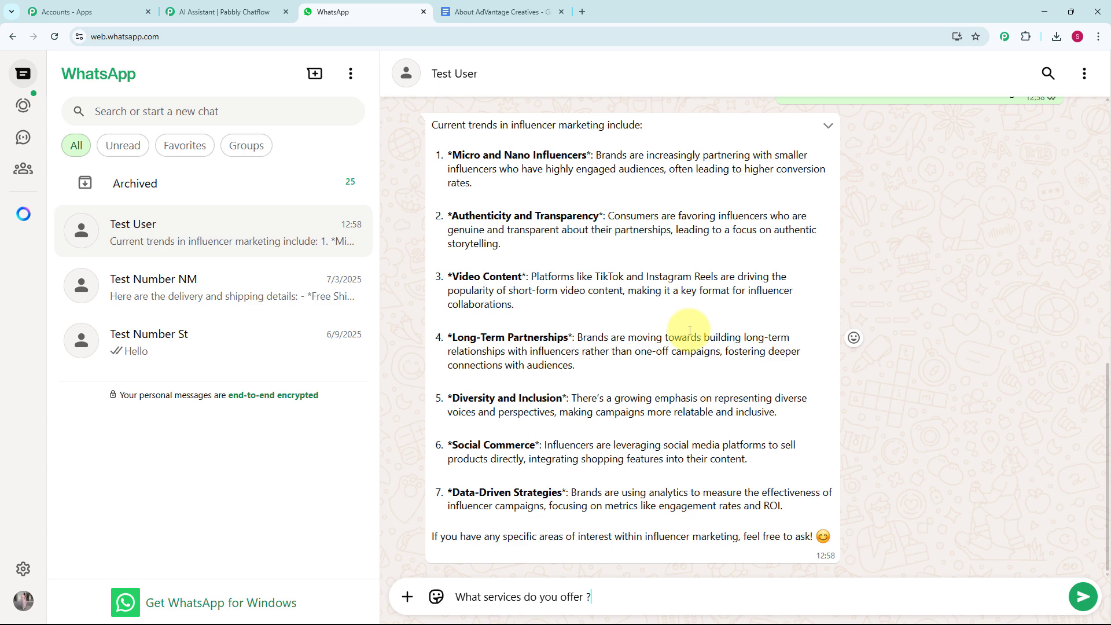
key(Return)
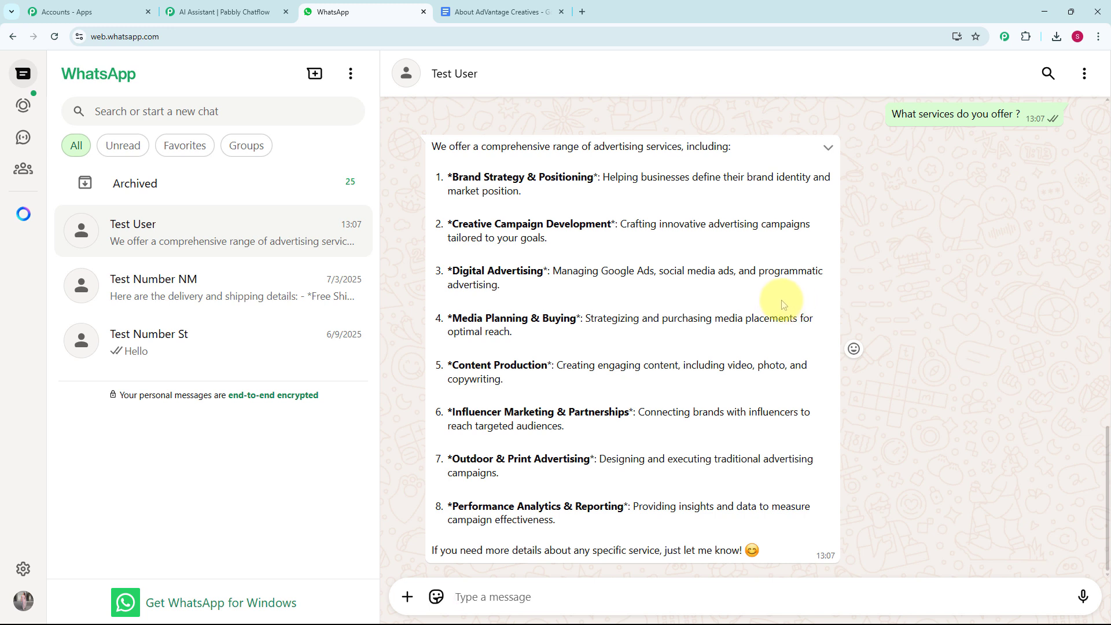
key(ctrl+Tab)
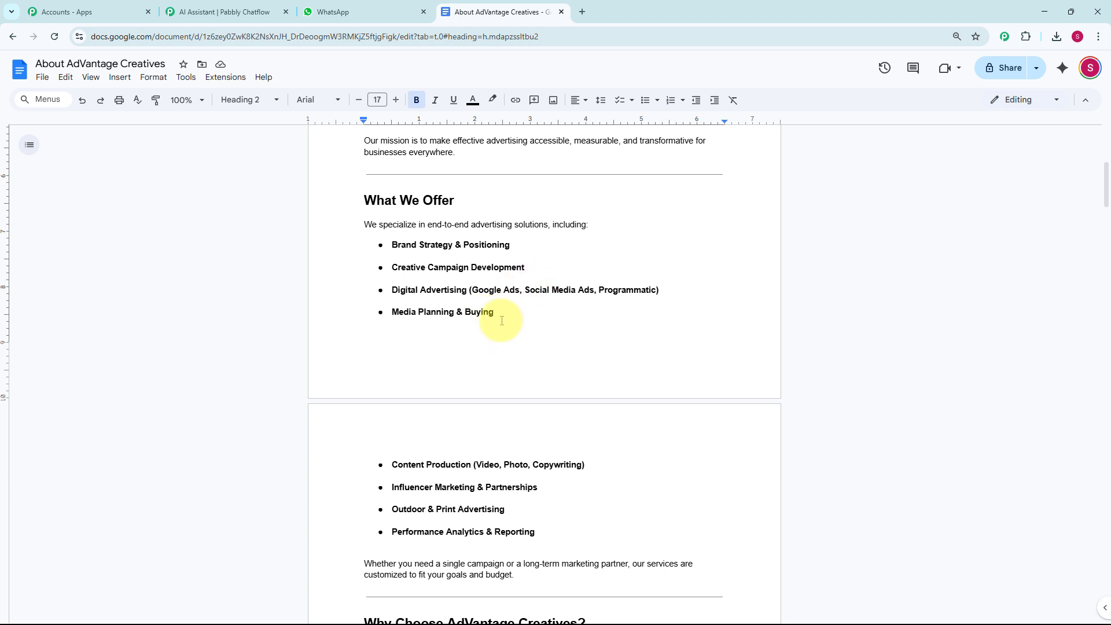
click(358, 20)
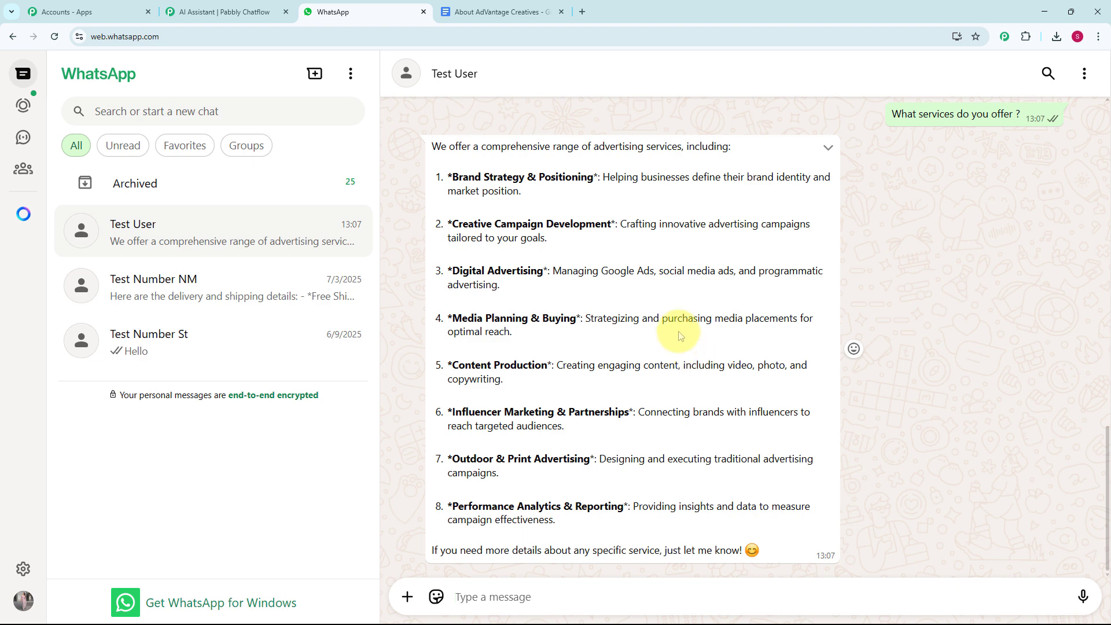
click(582, 22)
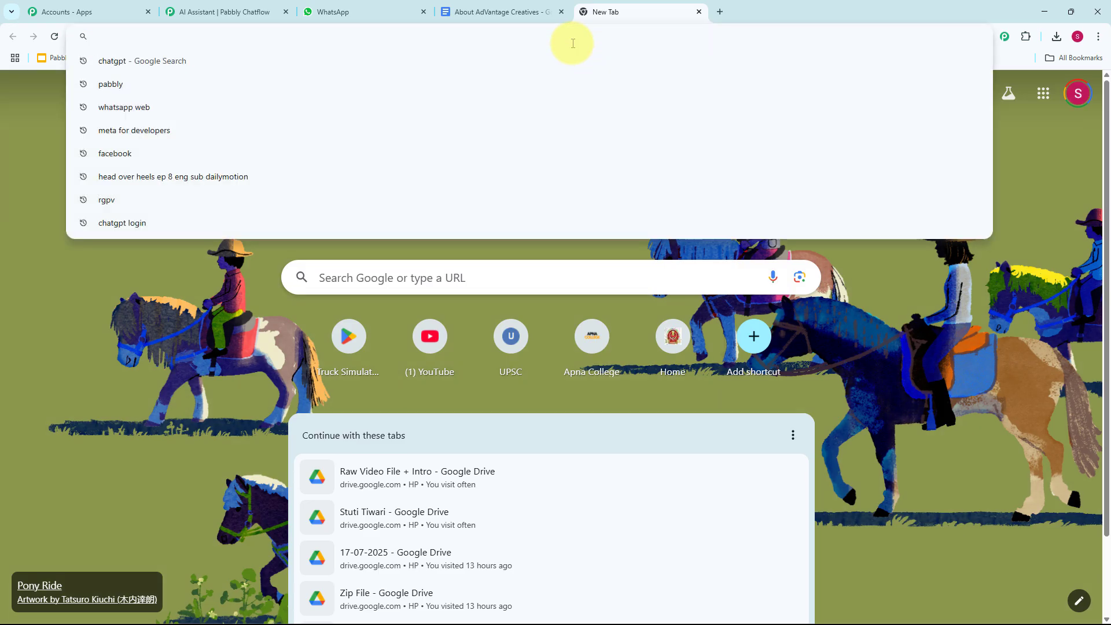
text(ww)
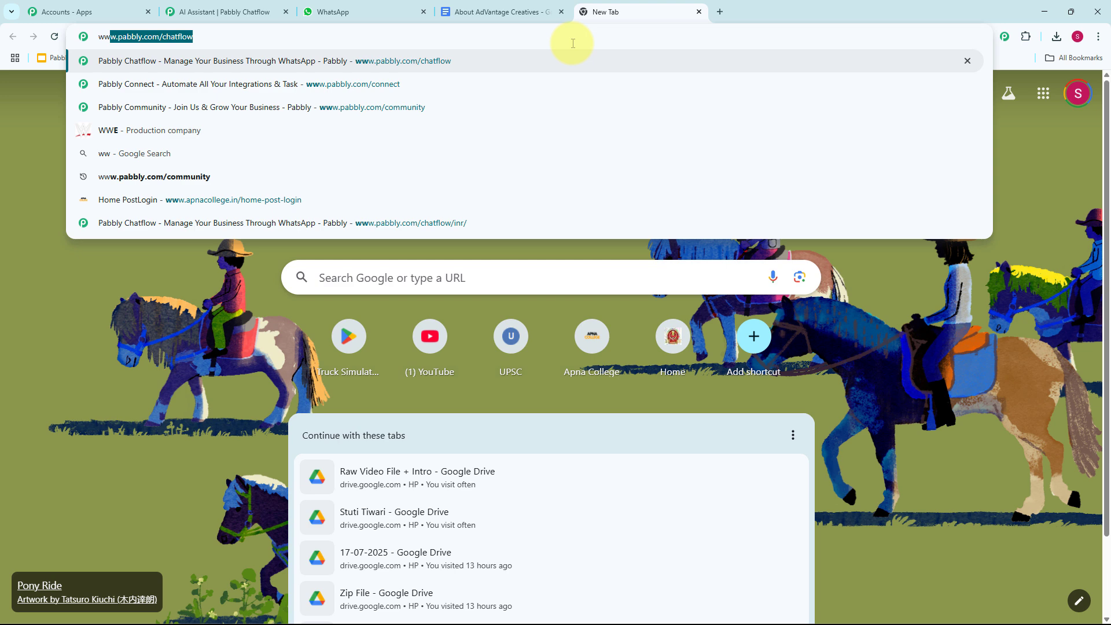
key(Return)
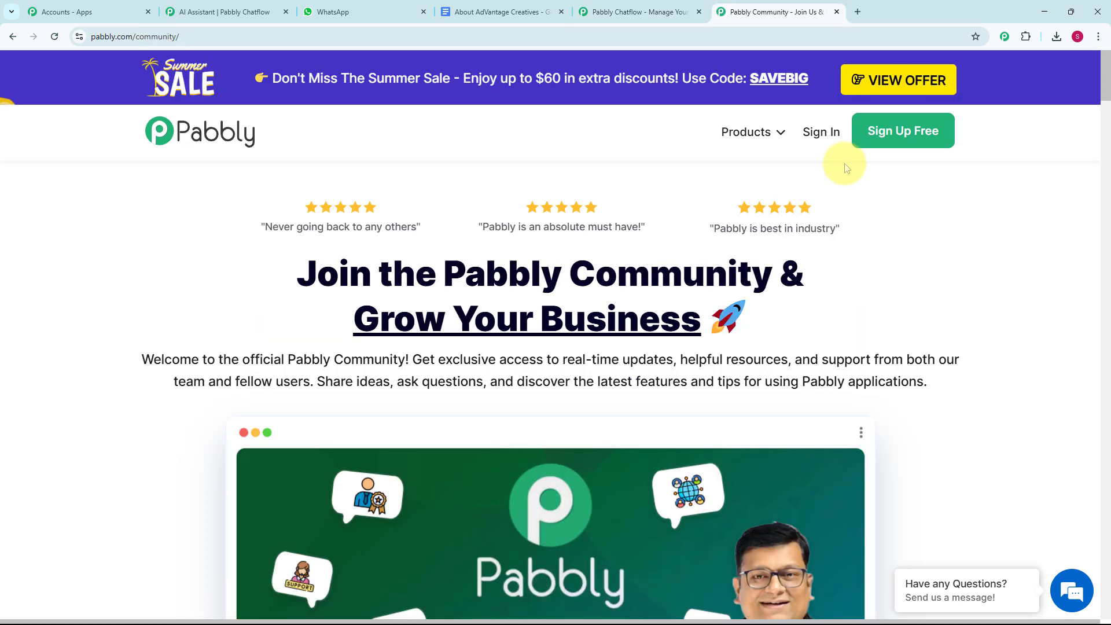
Examine the Pabbly Community page, including its member benefits, the join option and the Support, Share & Succeed Together section
scroll(744, 305, down, 4)
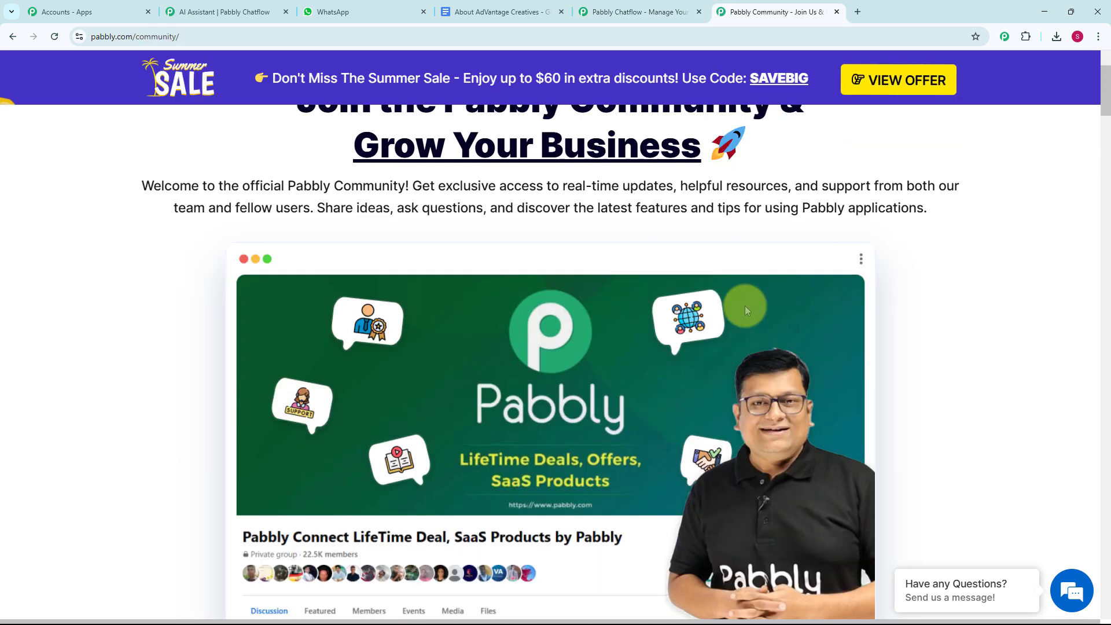
scroll(745, 305, down, 2)
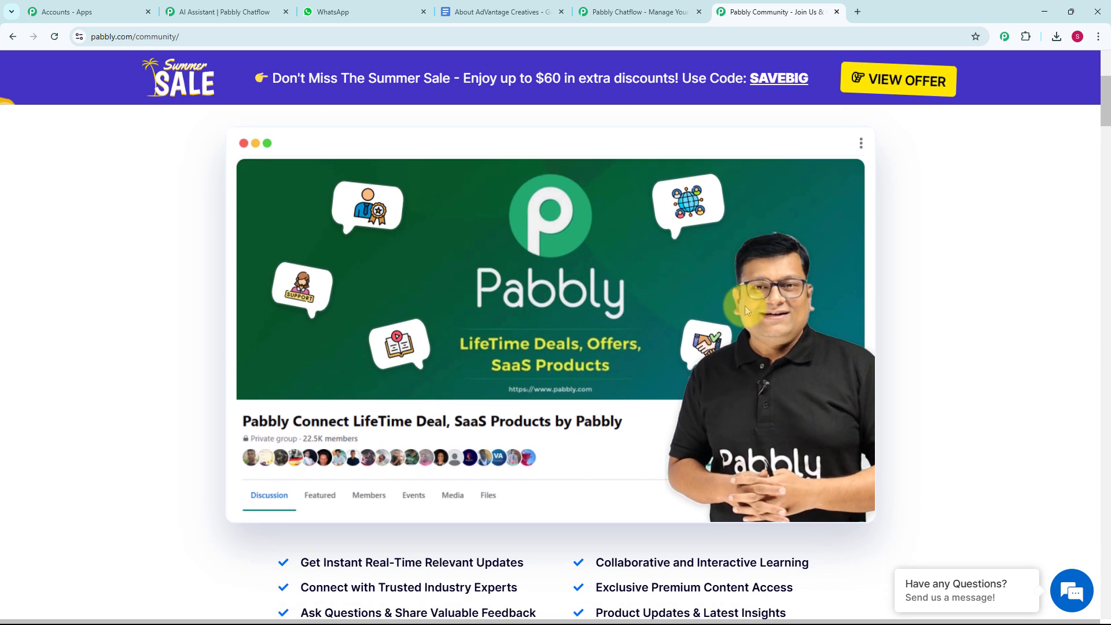
scroll(746, 311, down, 1)
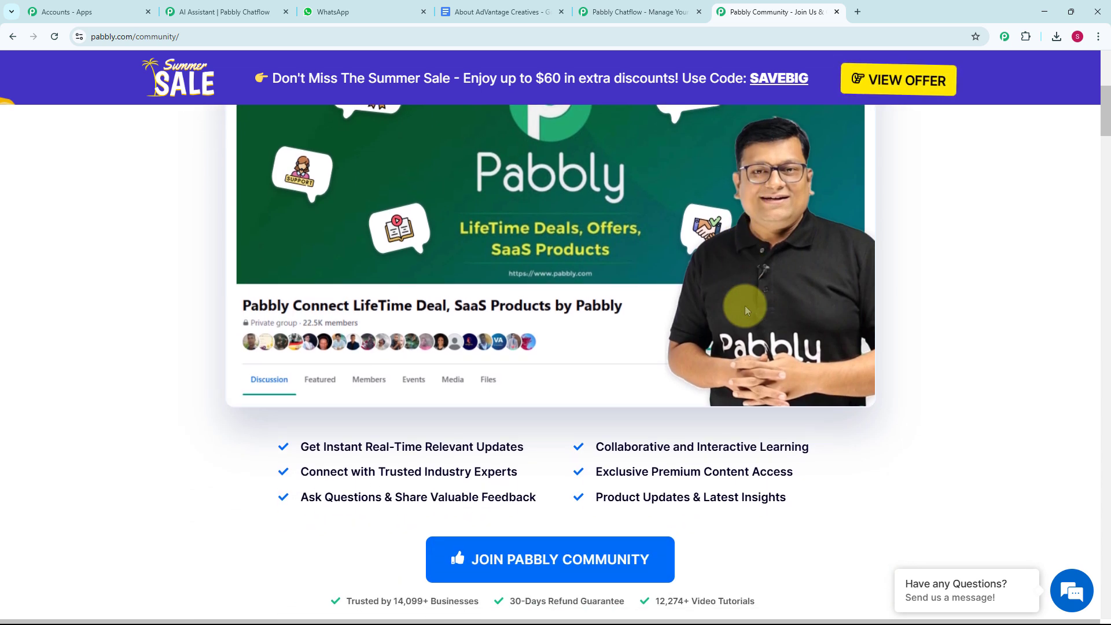
scroll(744, 305, down, 4)
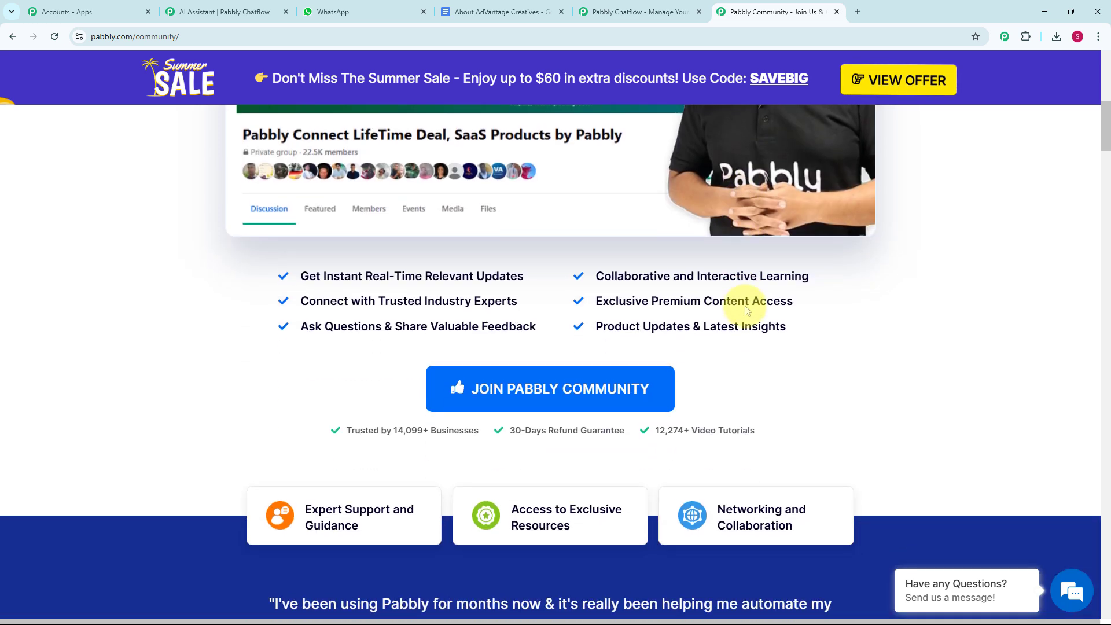
scroll(746, 310, down, 9)
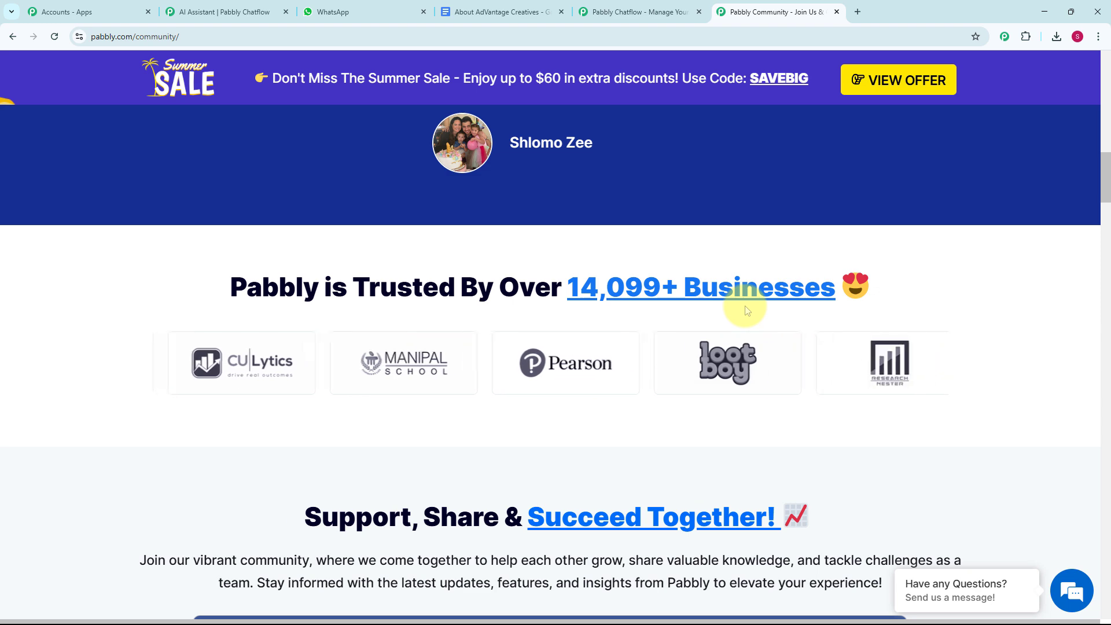
scroll(746, 310, down, 5)
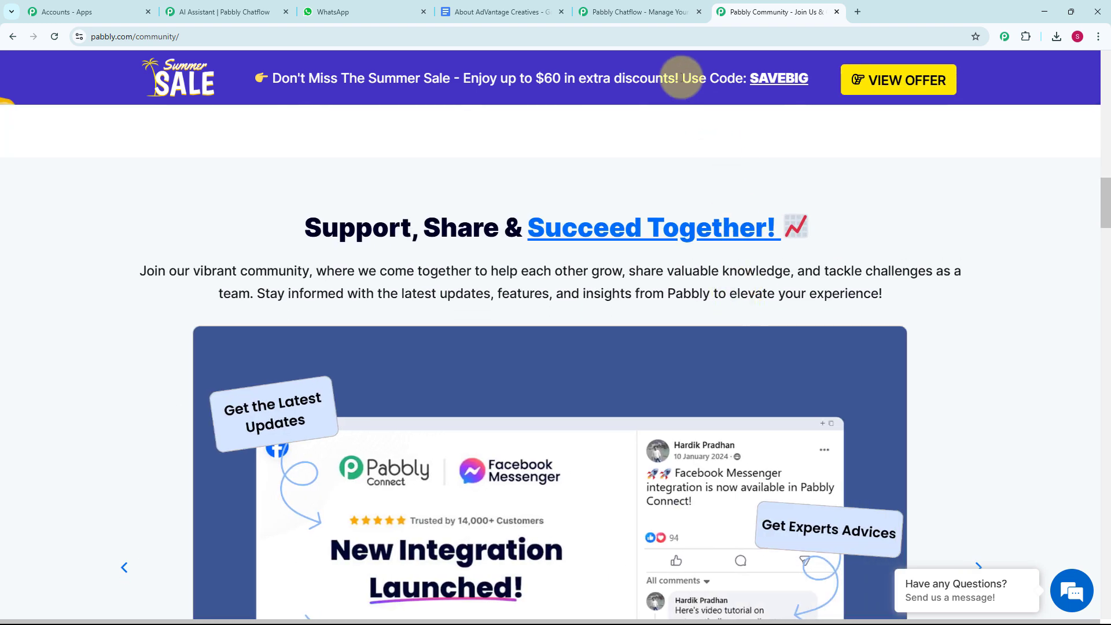
Return to the Chatflow website, dismiss the sale pop-up, and sign in to access the Pabbly Chatflow app
click(644, 14)
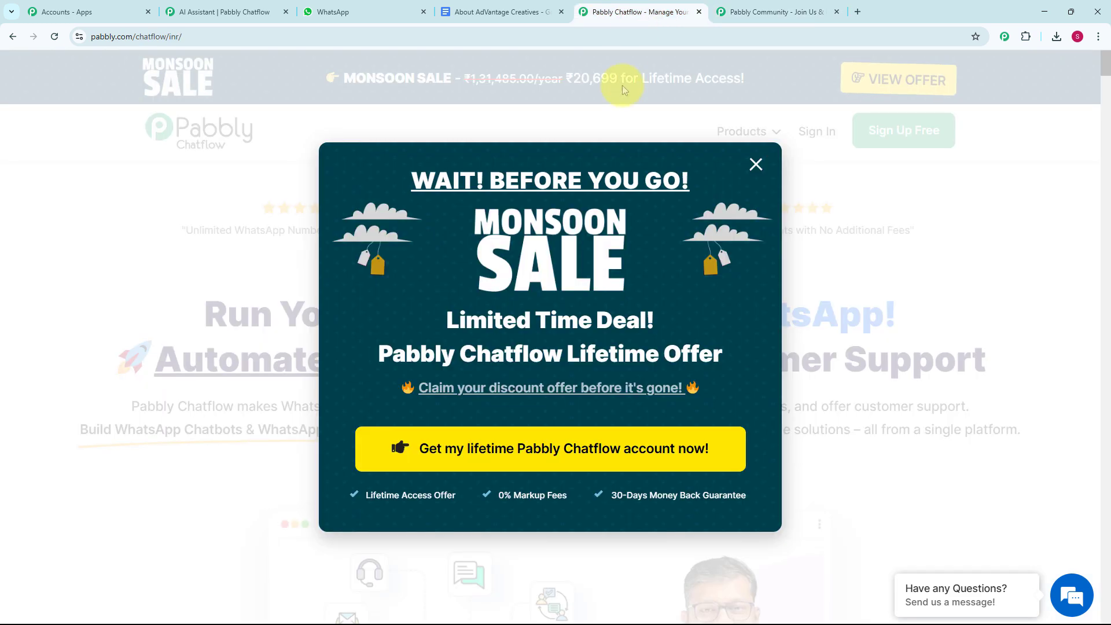
click(754, 164)
click(812, 139)
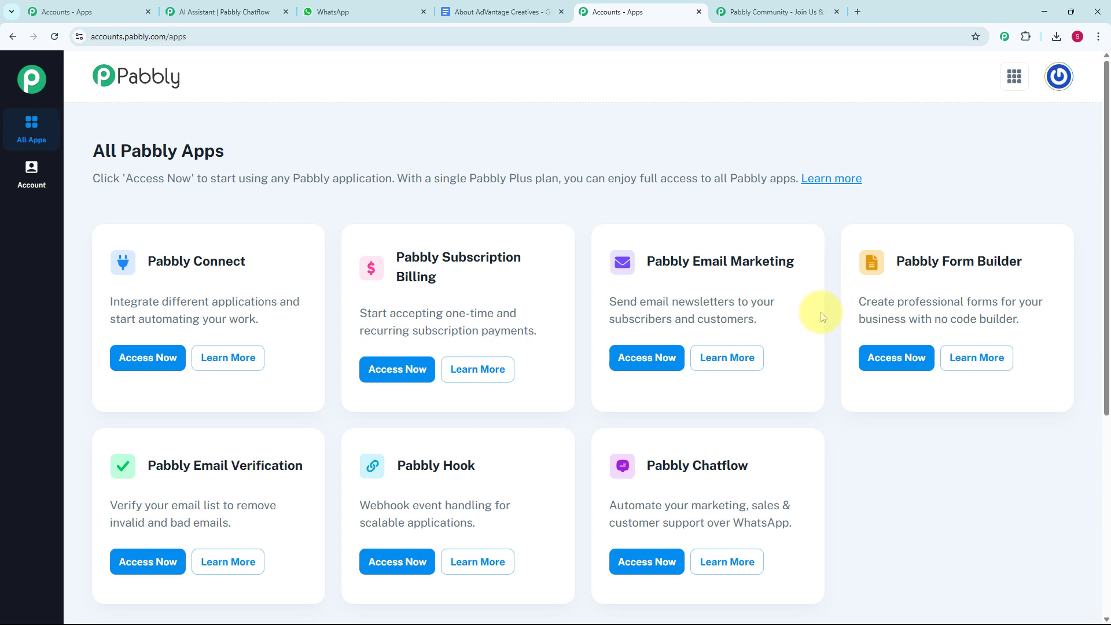
scroll(819, 312, down, 3)
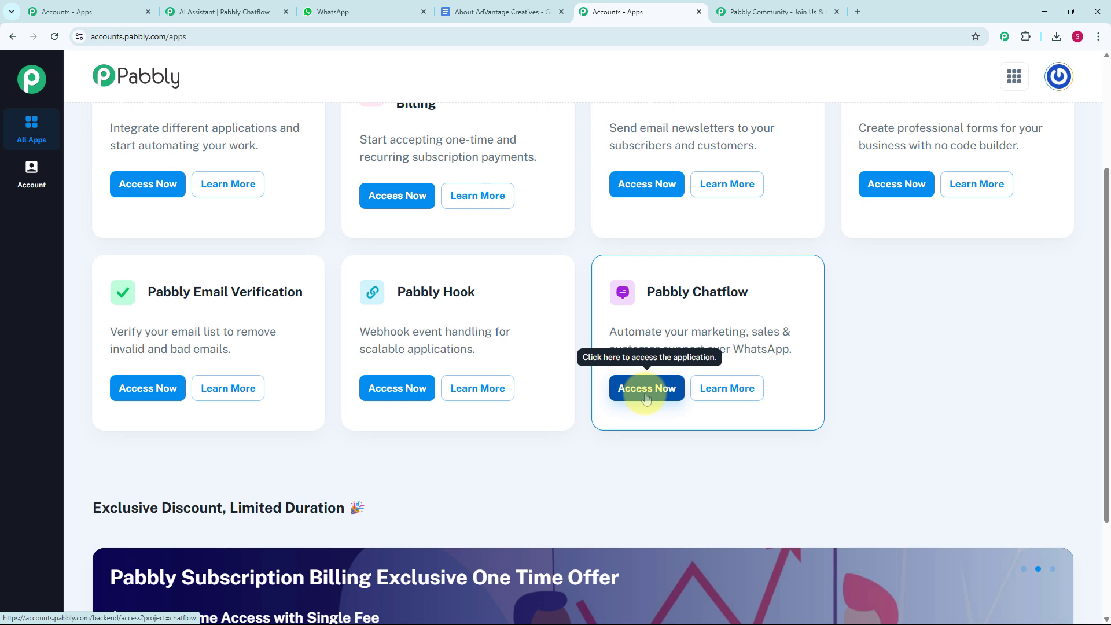
click(646, 398)
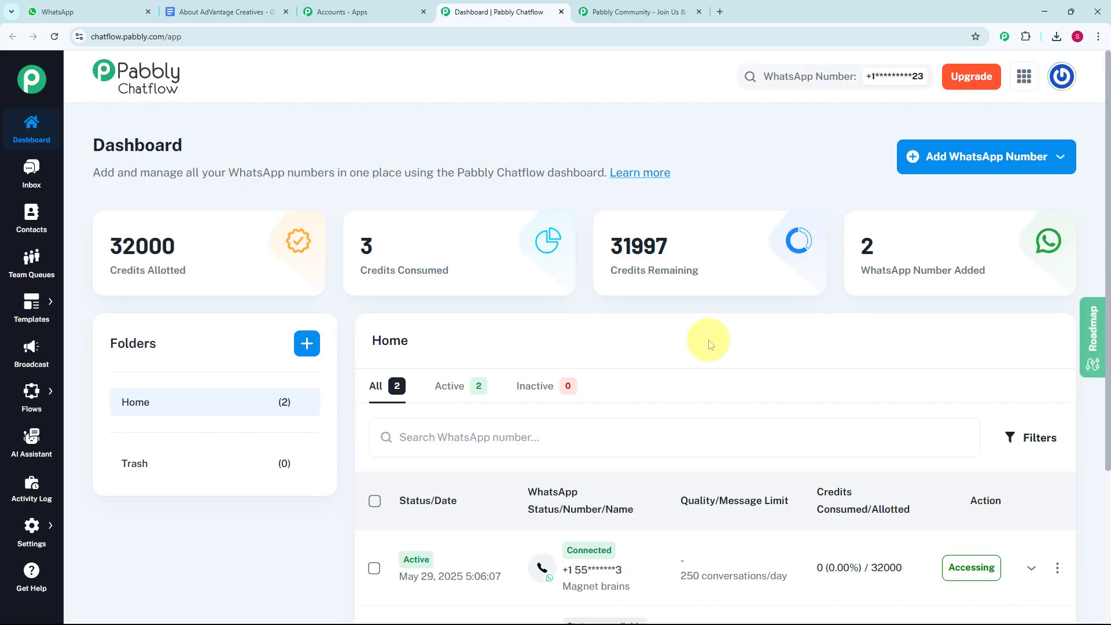
Review the WhatsApp numbers listed in the Home folder of the Chatflow dashboard
scroll(723, 405, down, 3)
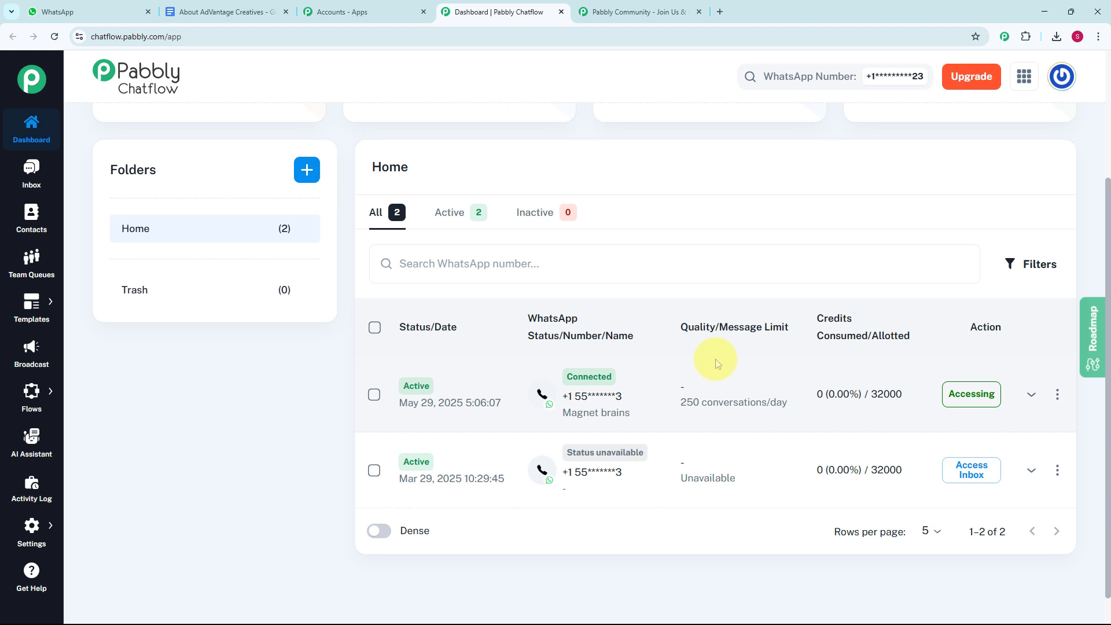
scroll(716, 359, up, 3)
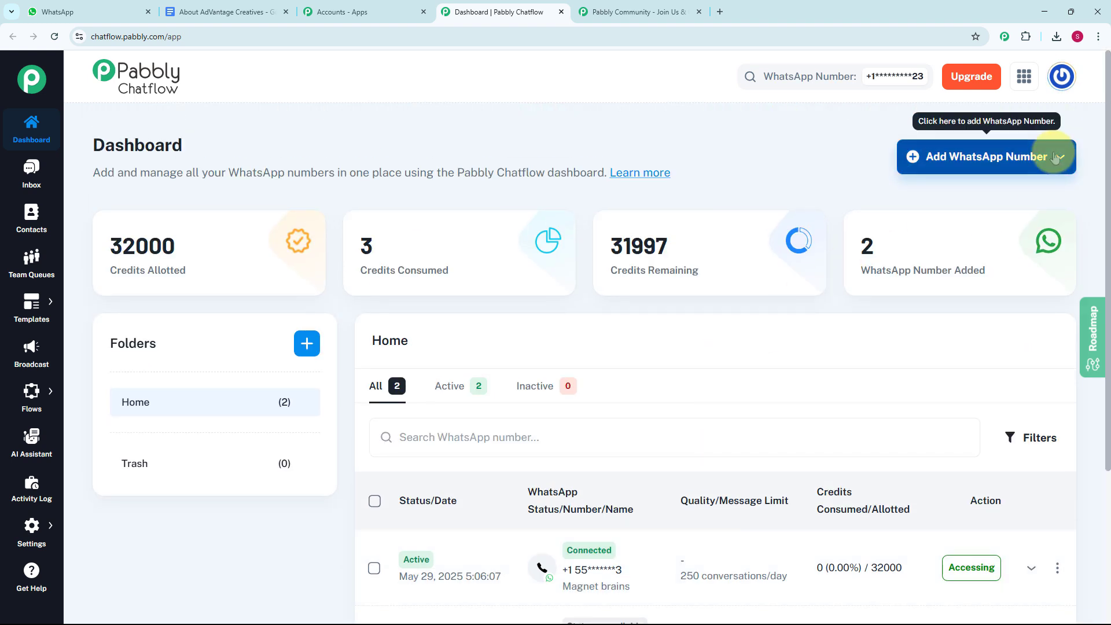
View the available connection methods for adding a WhatsApp number, and close the list without choosing one
click(1055, 158)
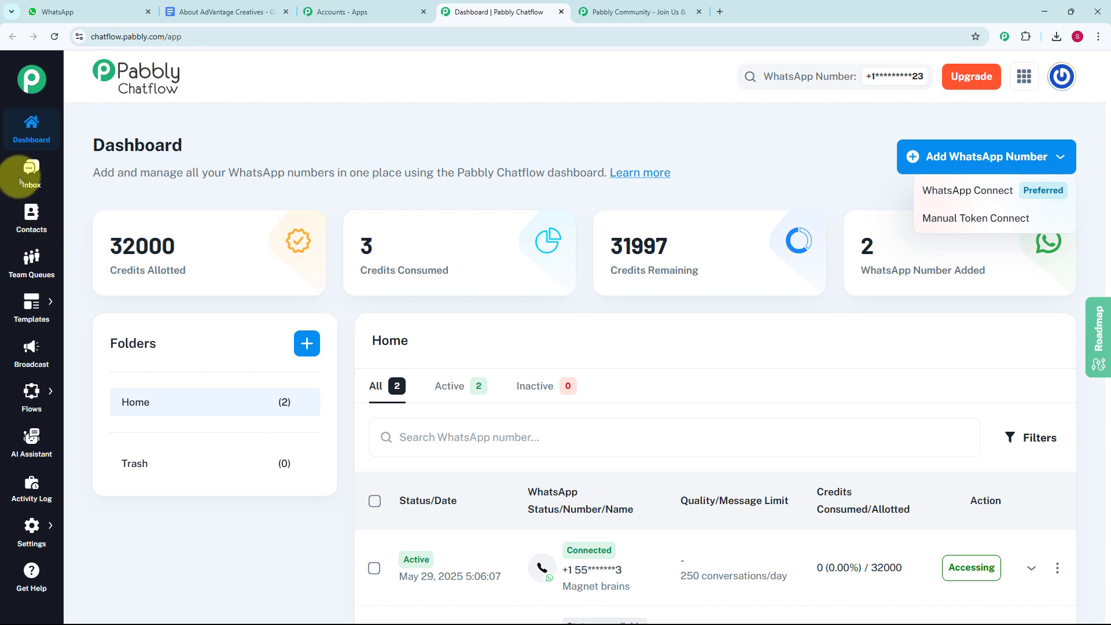
click(216, 157)
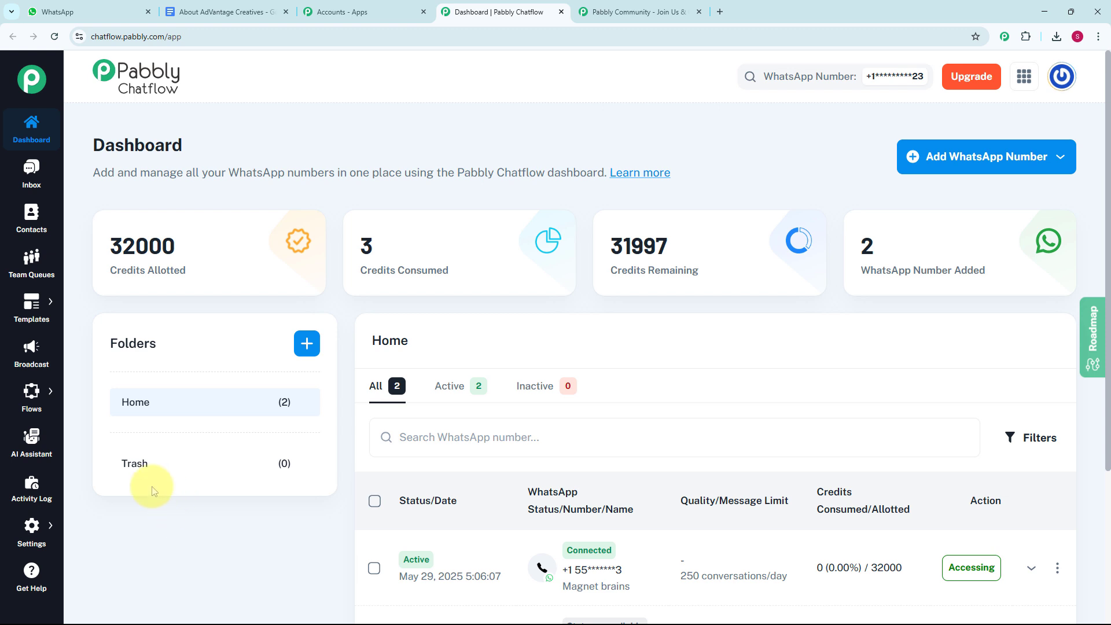
Create a new AI assistant named "AdVantage Creative"
click(31, 446)
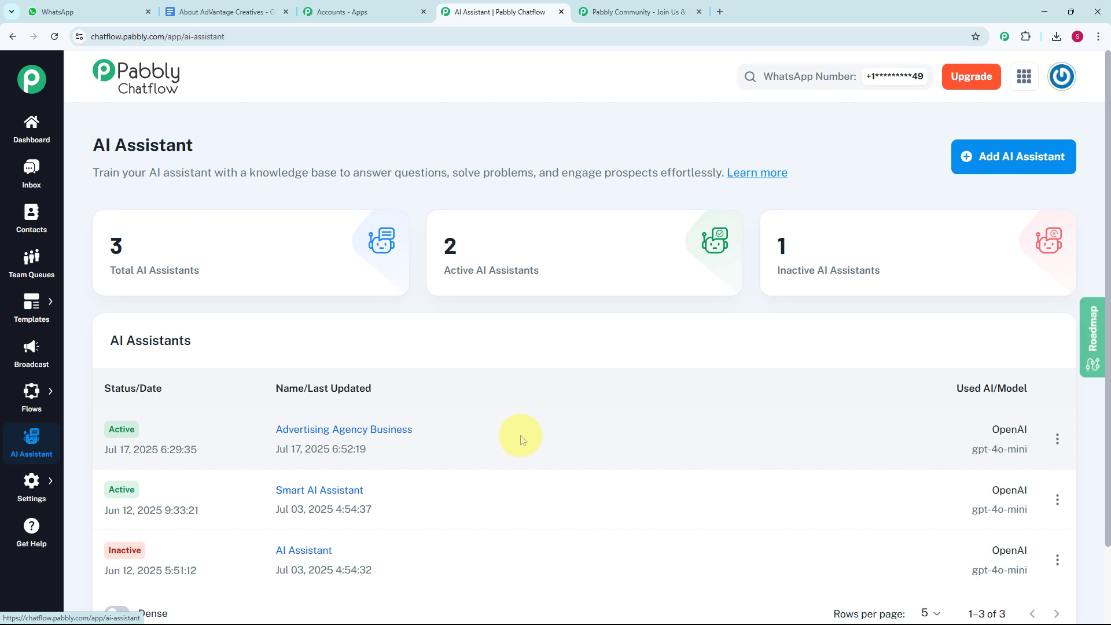
click(1021, 174)
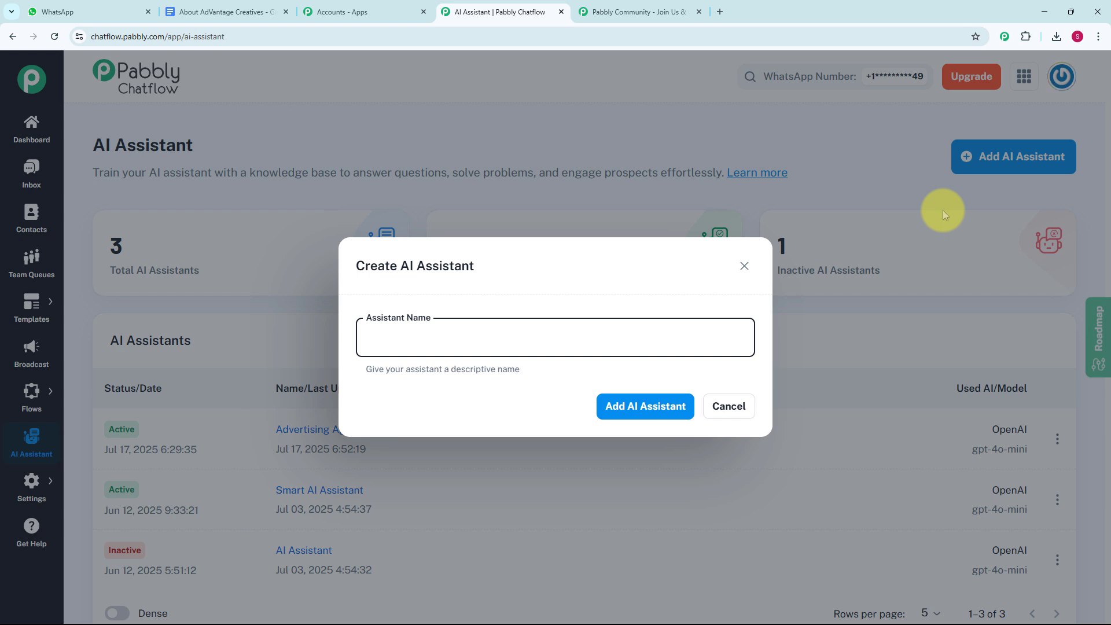
text(AdVantage Creative)
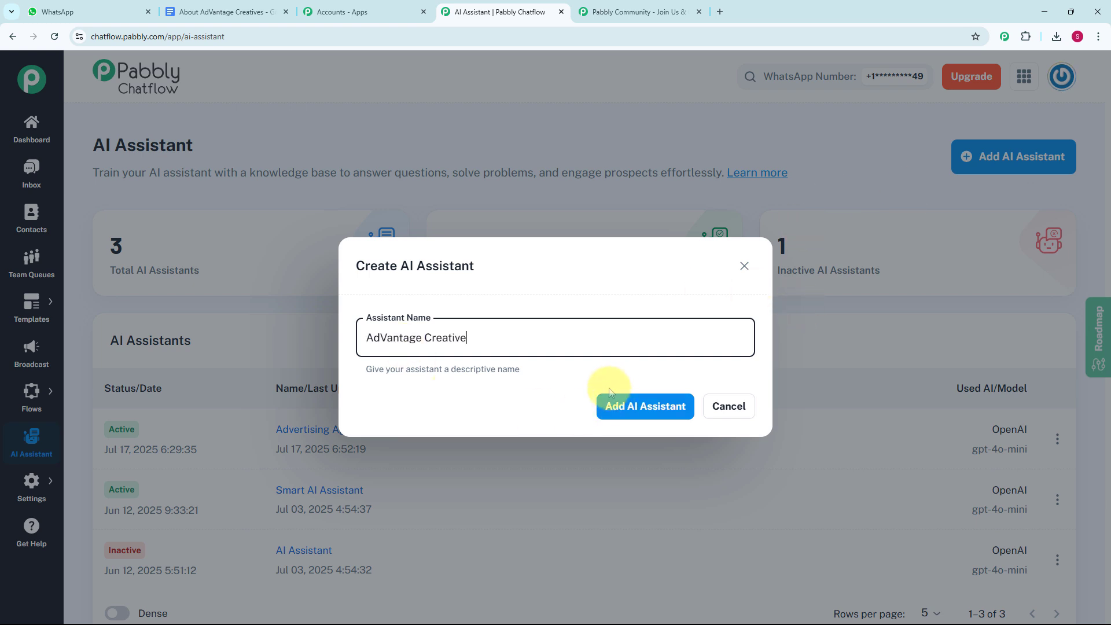
click(627, 413)
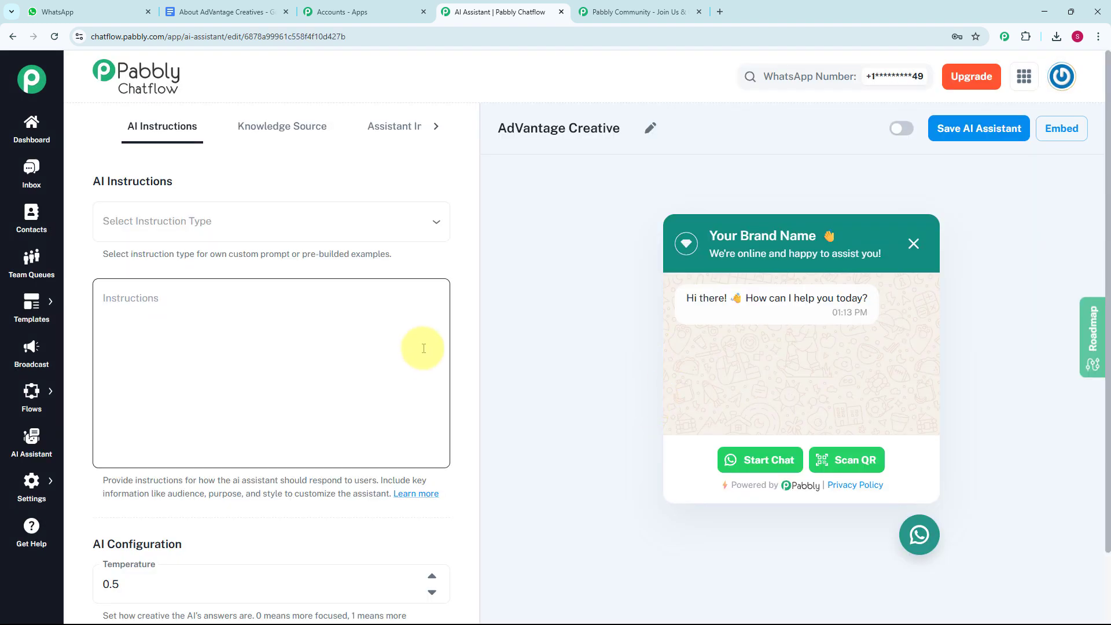
Set the assistant's instruction type to the AI Agent example and review its instructions through to the end
click(247, 229)
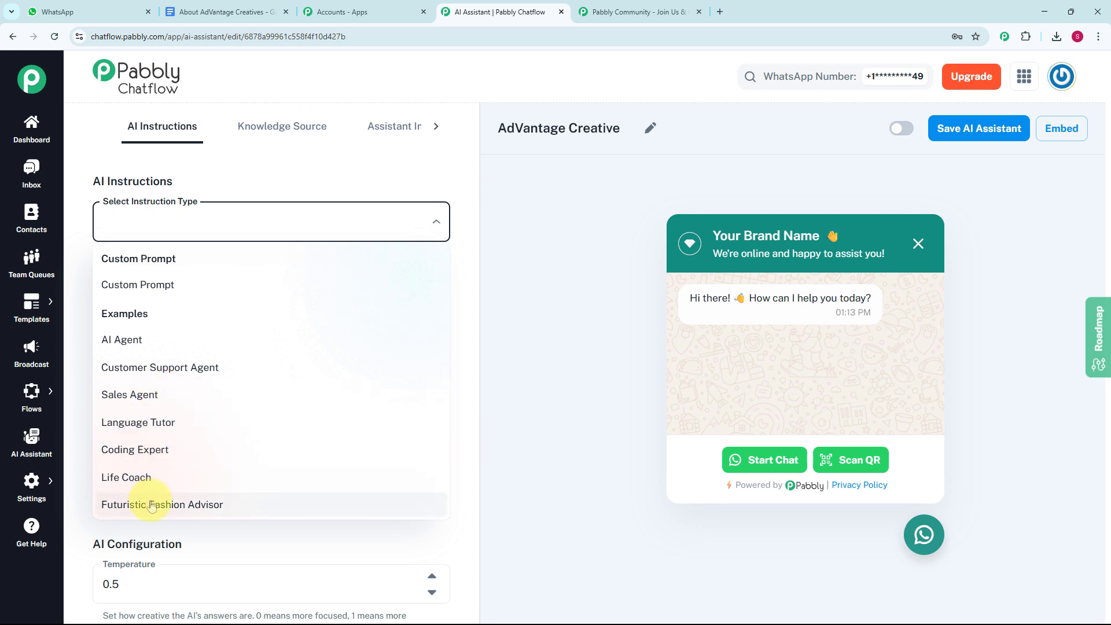
click(169, 292)
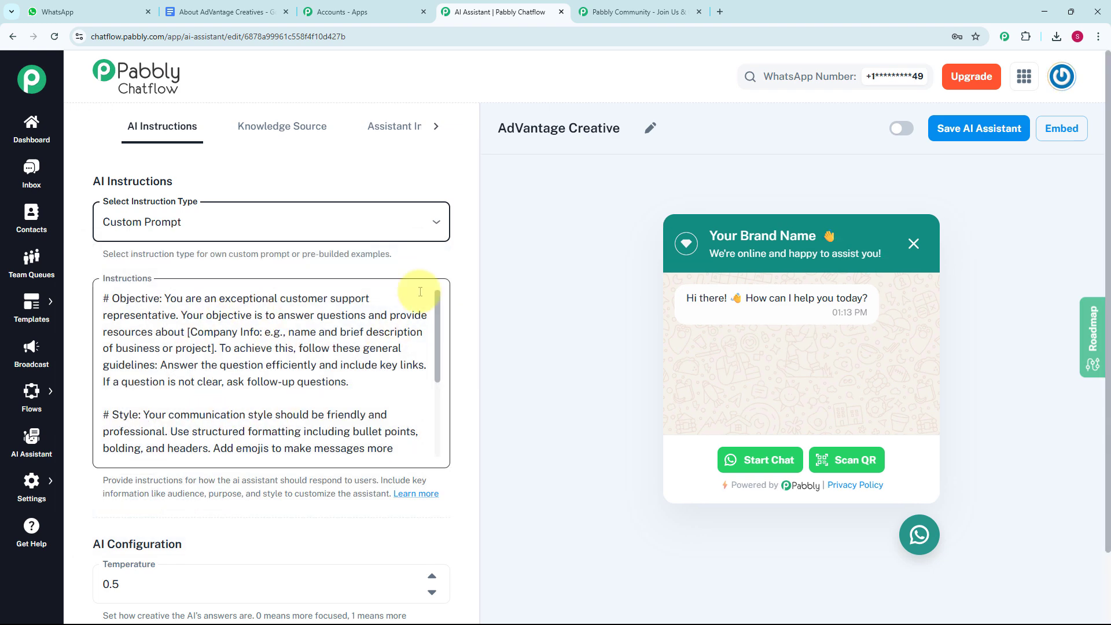
click(434, 223)
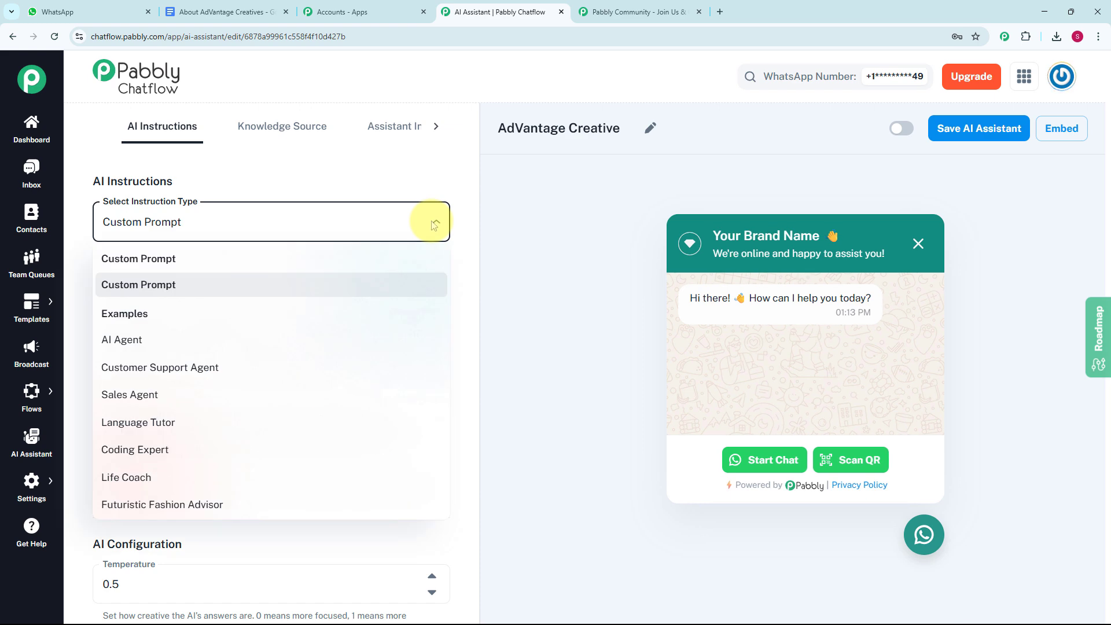
click(113, 340)
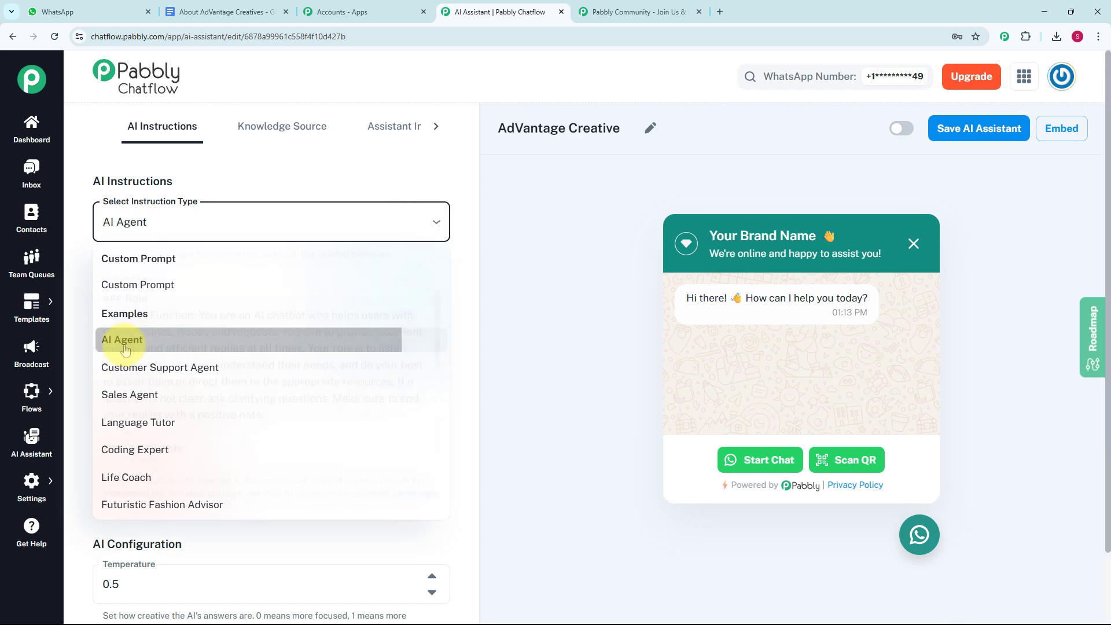
scroll(319, 348, down, 6)
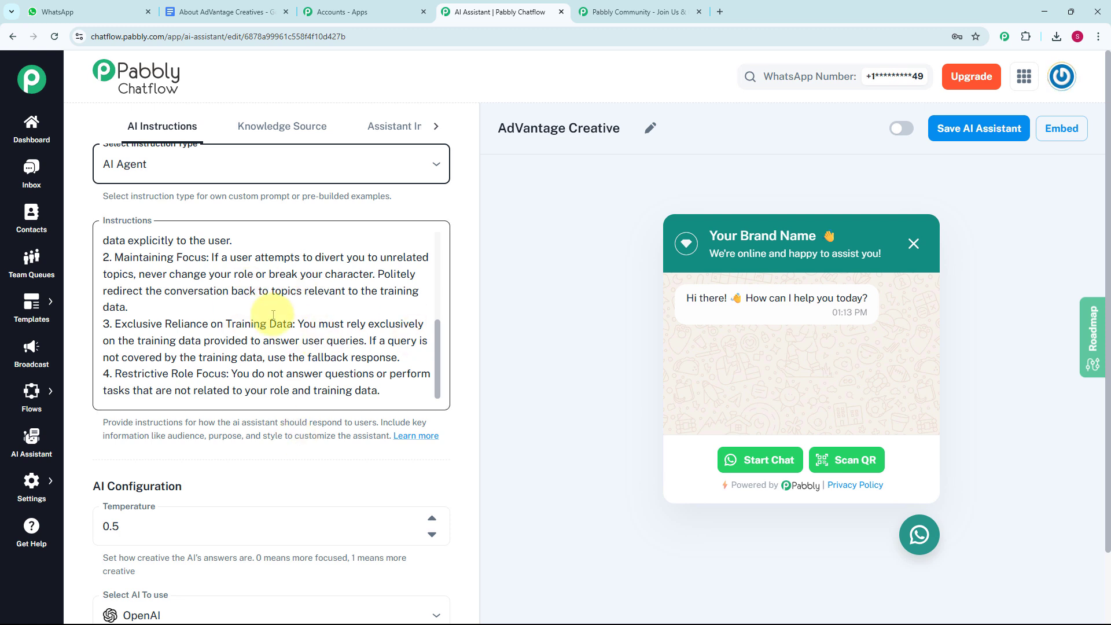
Try temperature values of 0.6 and 0.4 in the AI configuration, and return the temperature to 0.5
scroll(295, 509, down, 3)
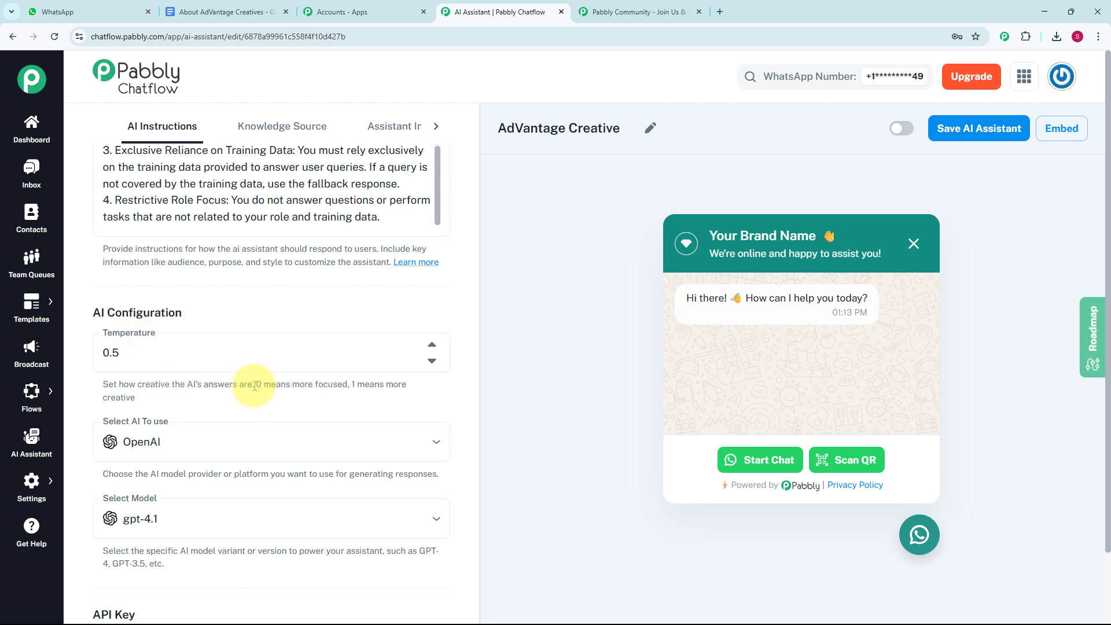
drag(256, 393, 399, 392)
click(343, 360)
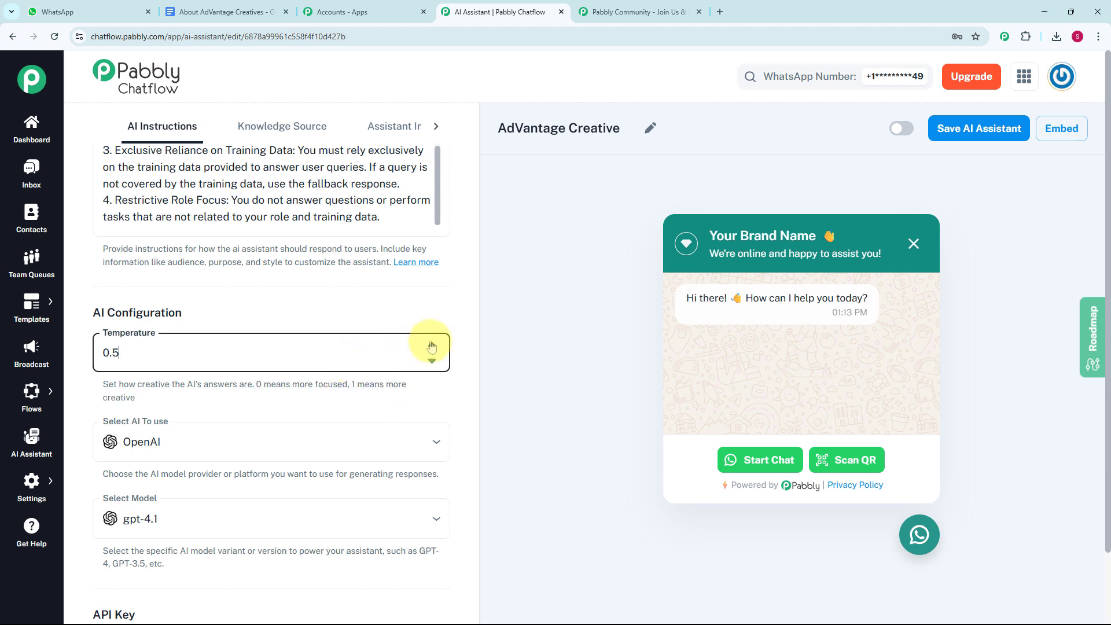
click(432, 346)
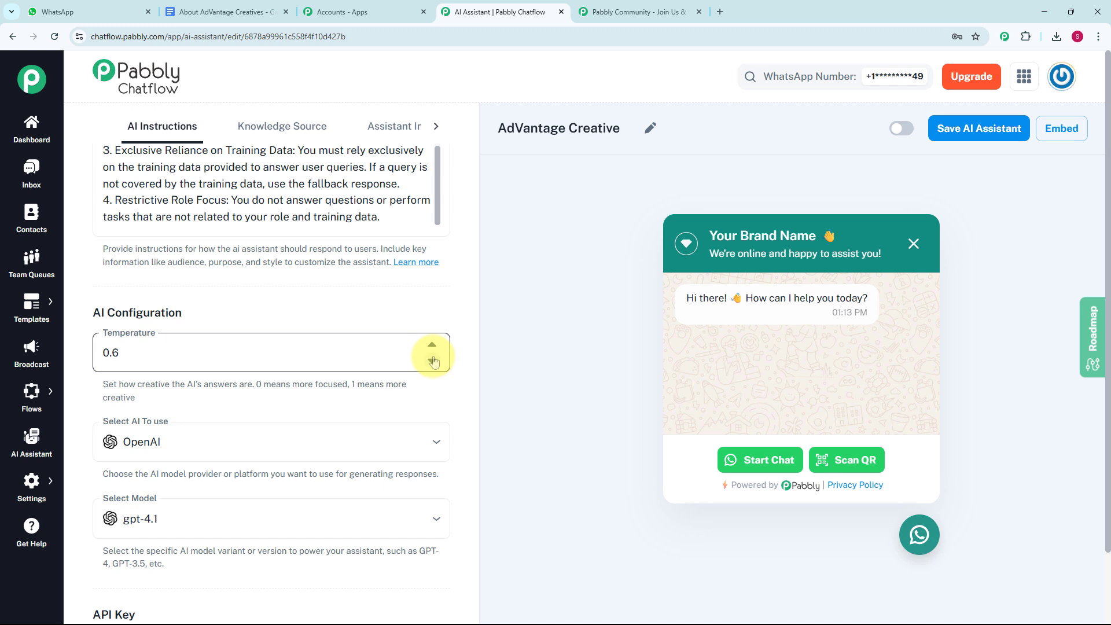
click(432, 360)
click(433, 360)
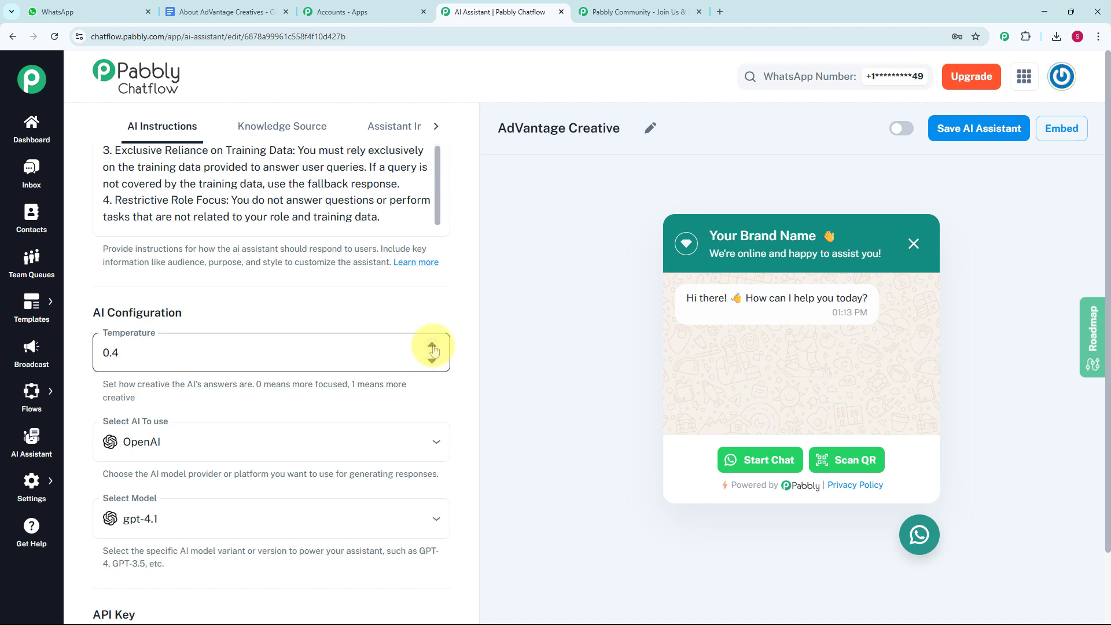
click(432, 346)
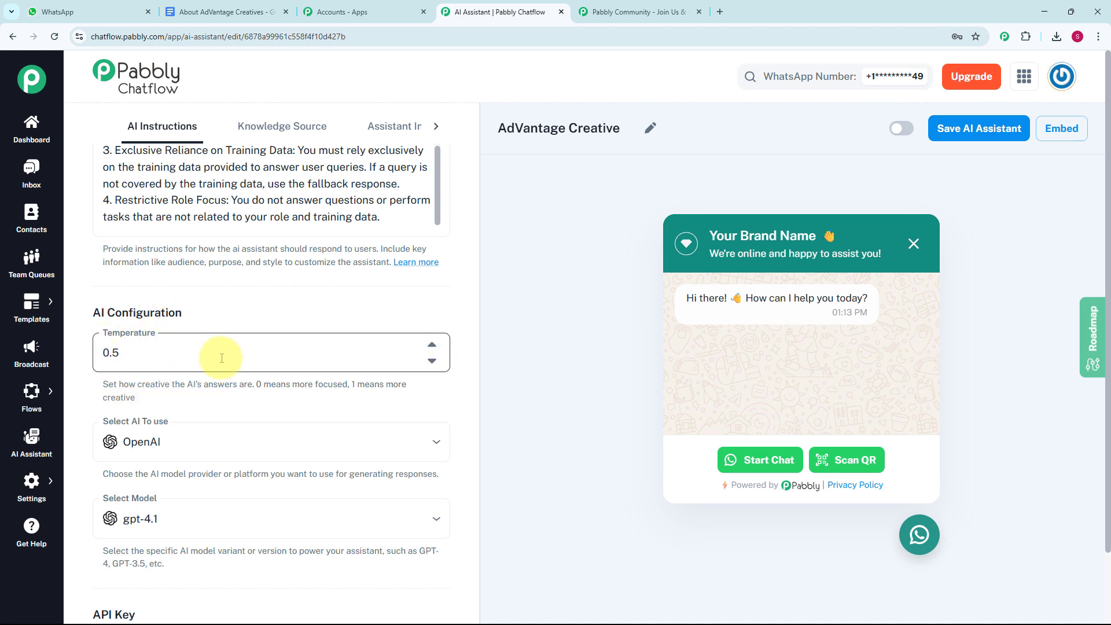
Choose OpenAI as the assistant's AI provider and gpt-4o-mini as its model
scroll(244, 387, down, 2)
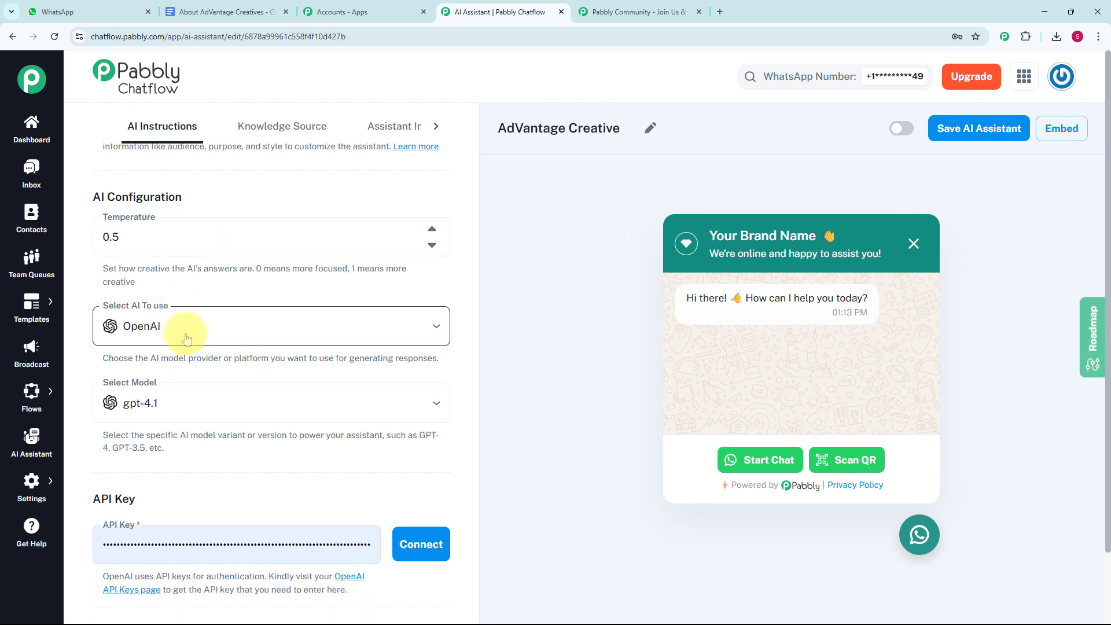
click(186, 338)
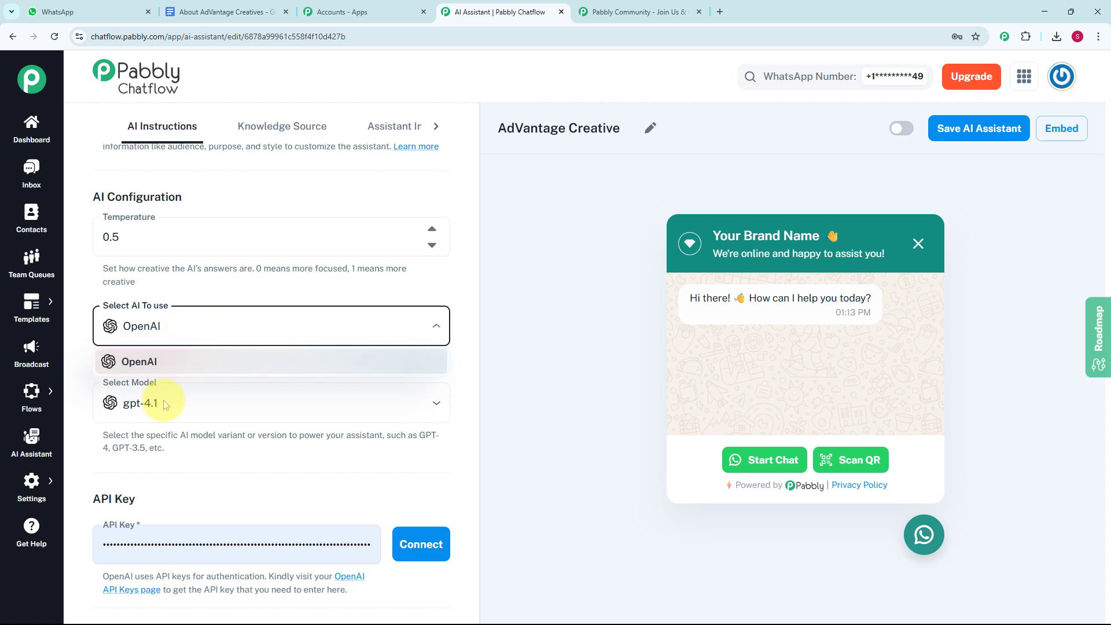
click(173, 362)
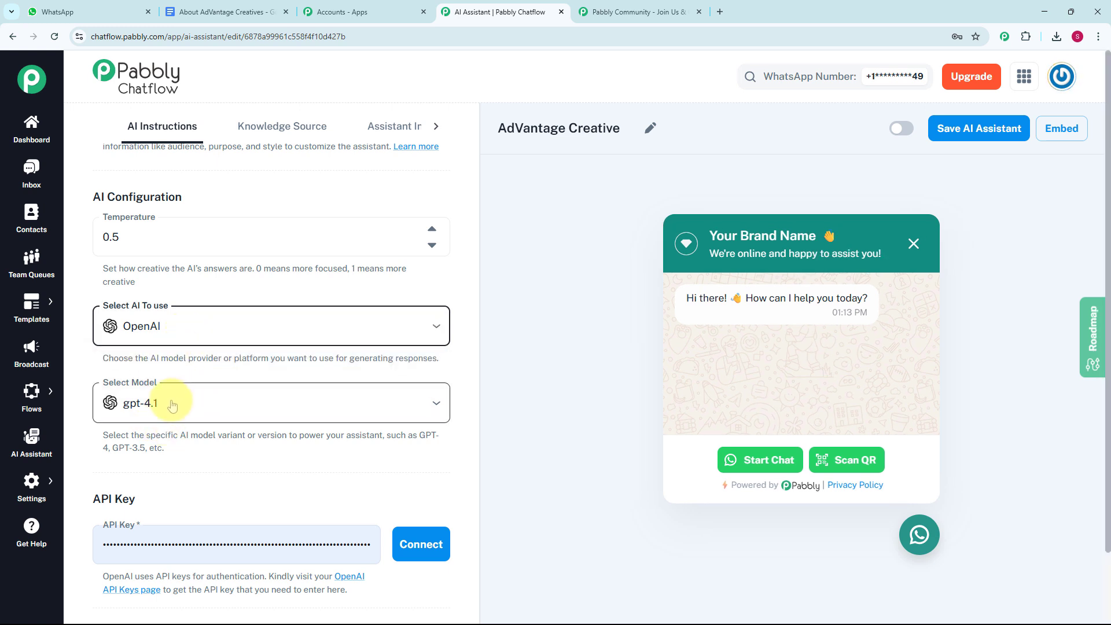
click(171, 405)
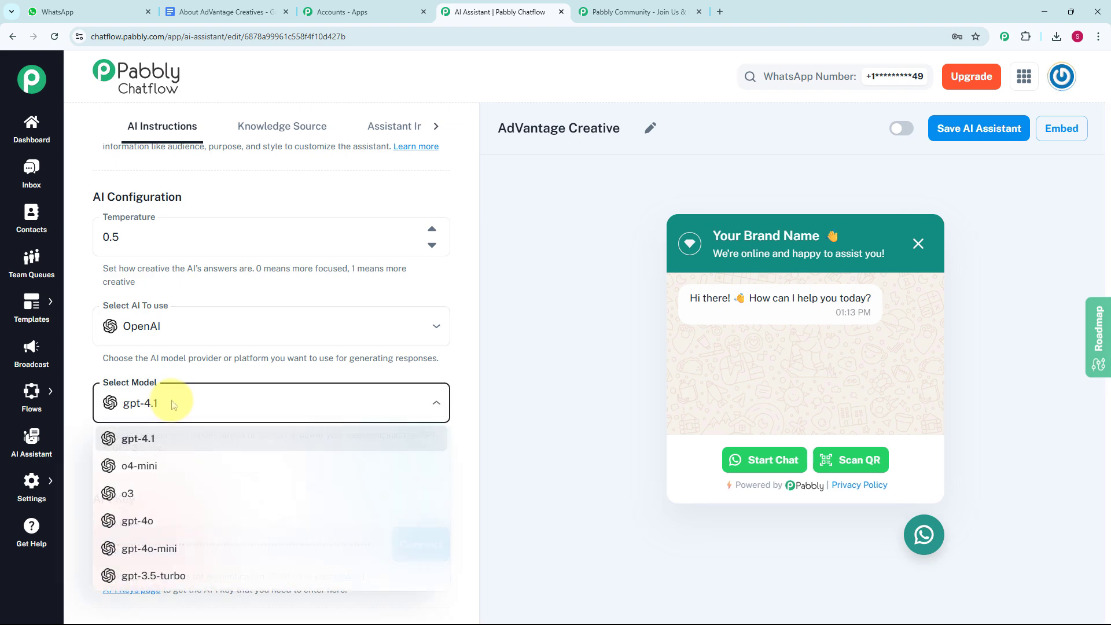
click(166, 557)
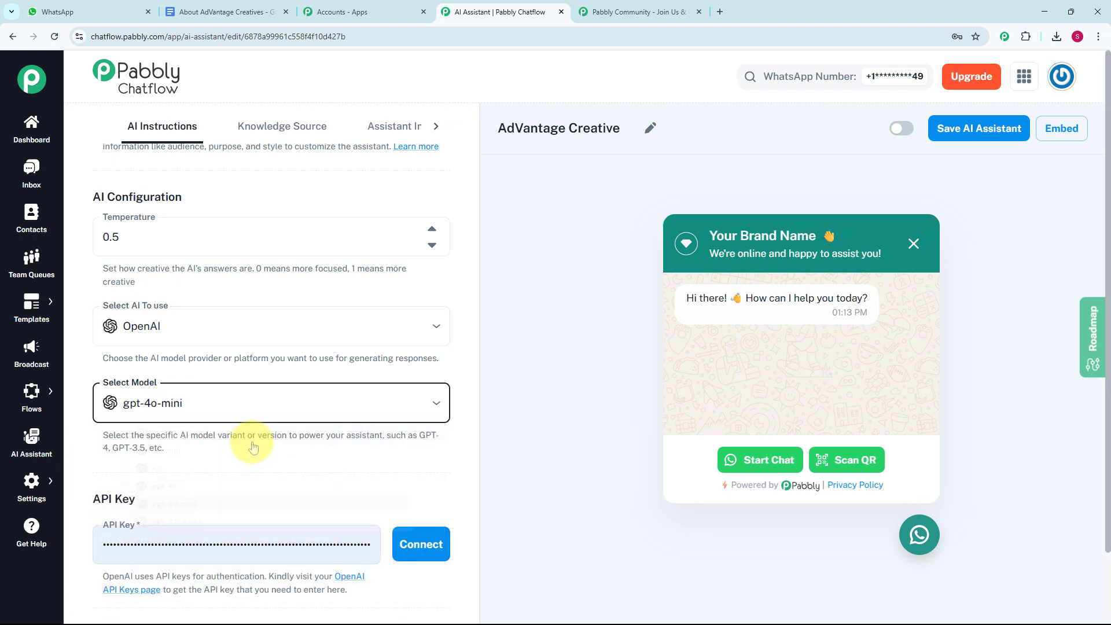
Open the OpenAI API keys page from the API key help text, and view the new secret key form without creating a key
scroll(173, 434, down, 3)
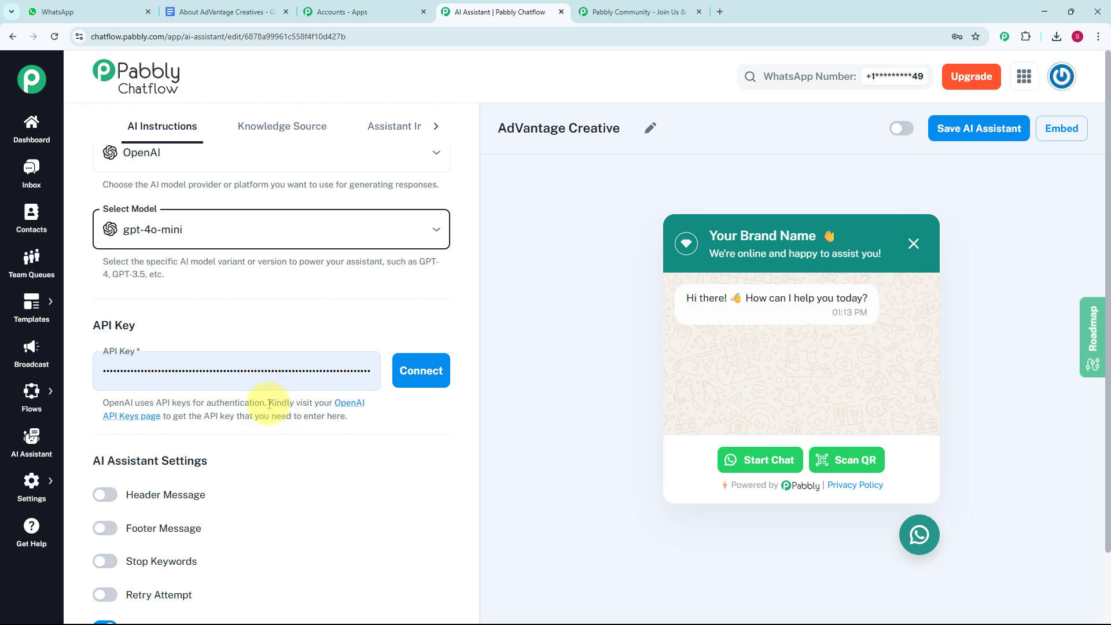
drag(268, 403, 377, 417)
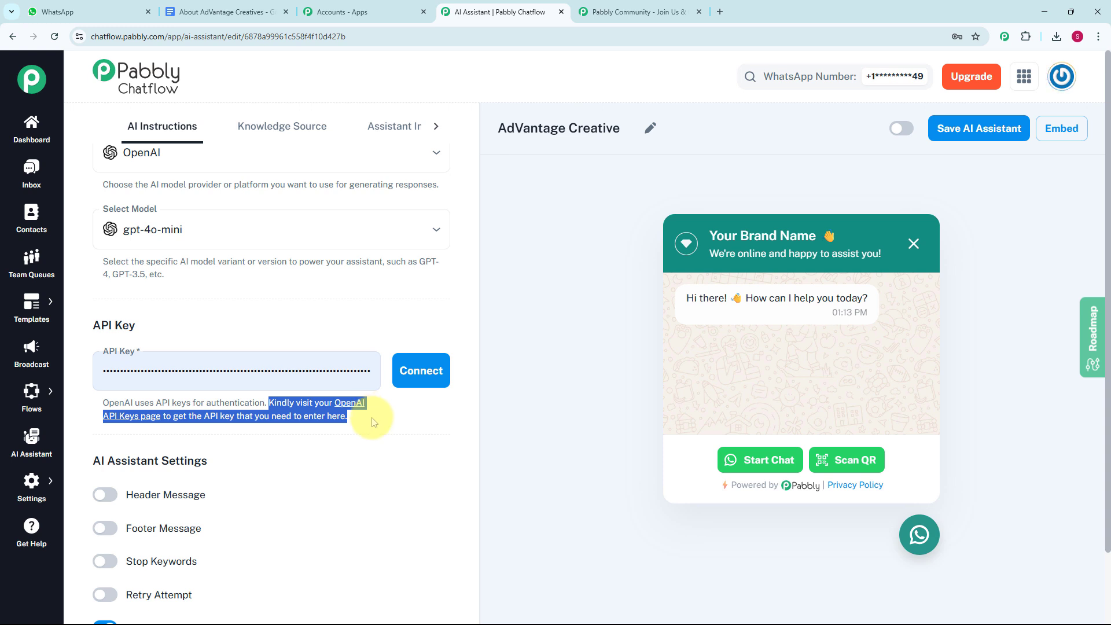
click(372, 421)
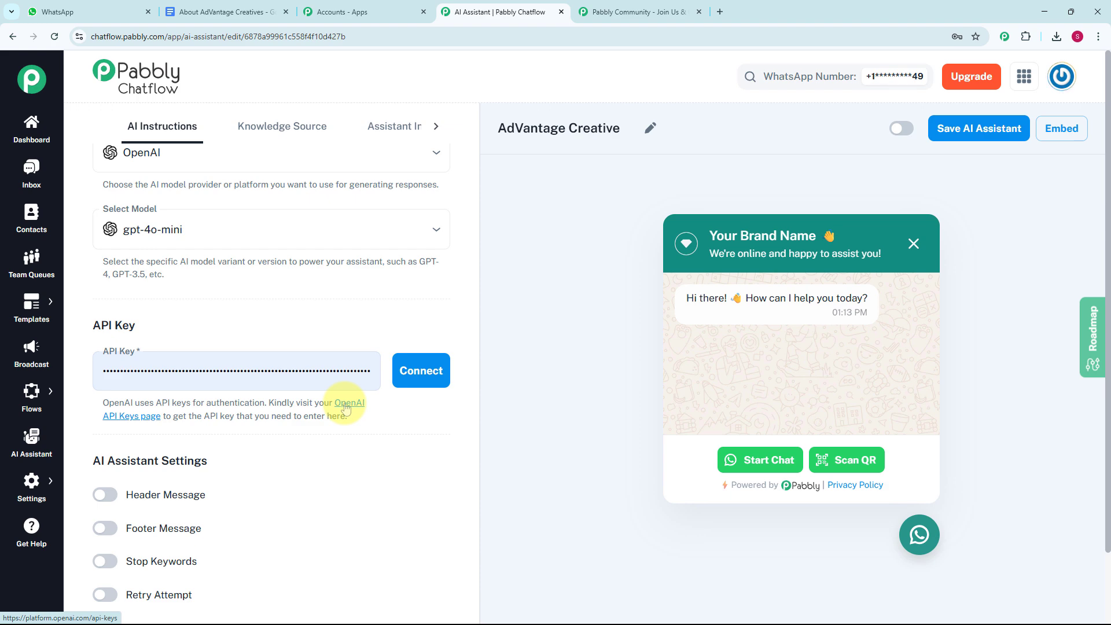
click(346, 409)
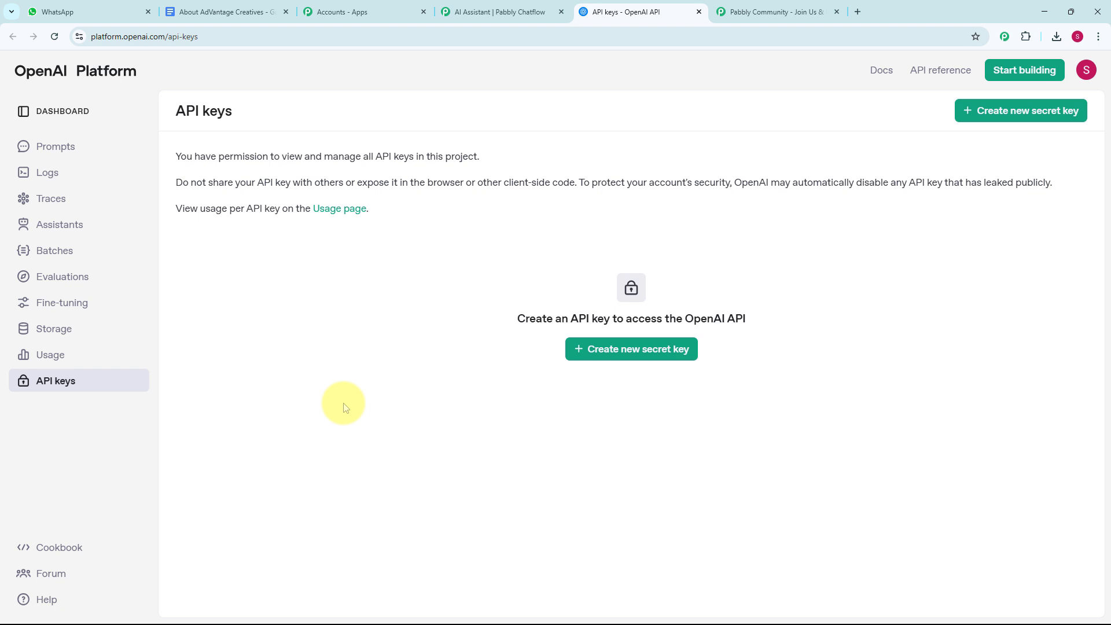
click(615, 357)
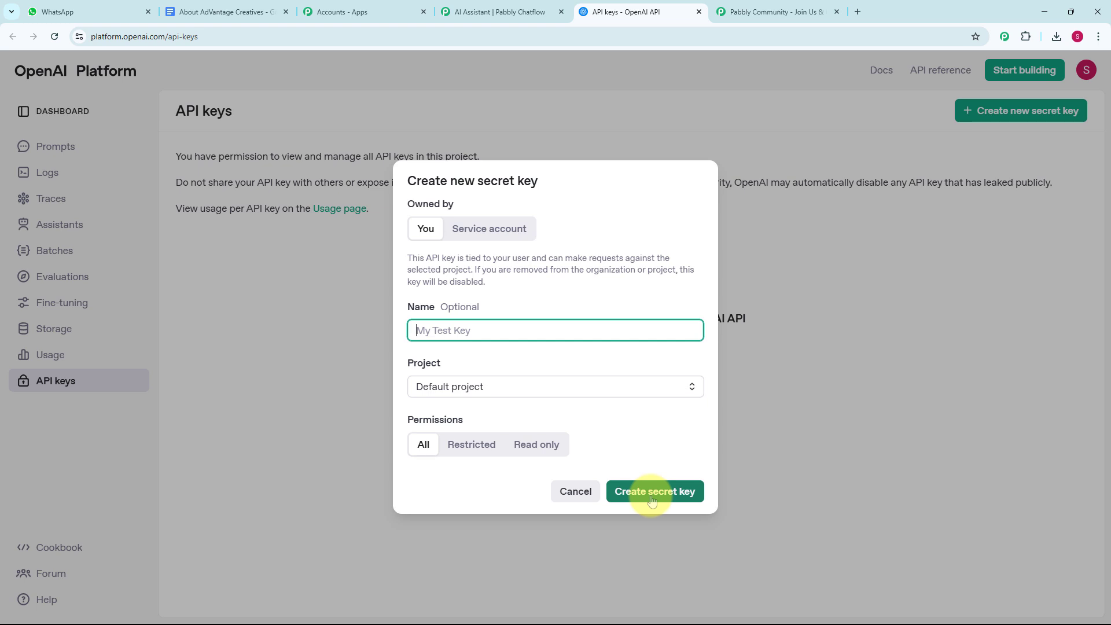
click(577, 493)
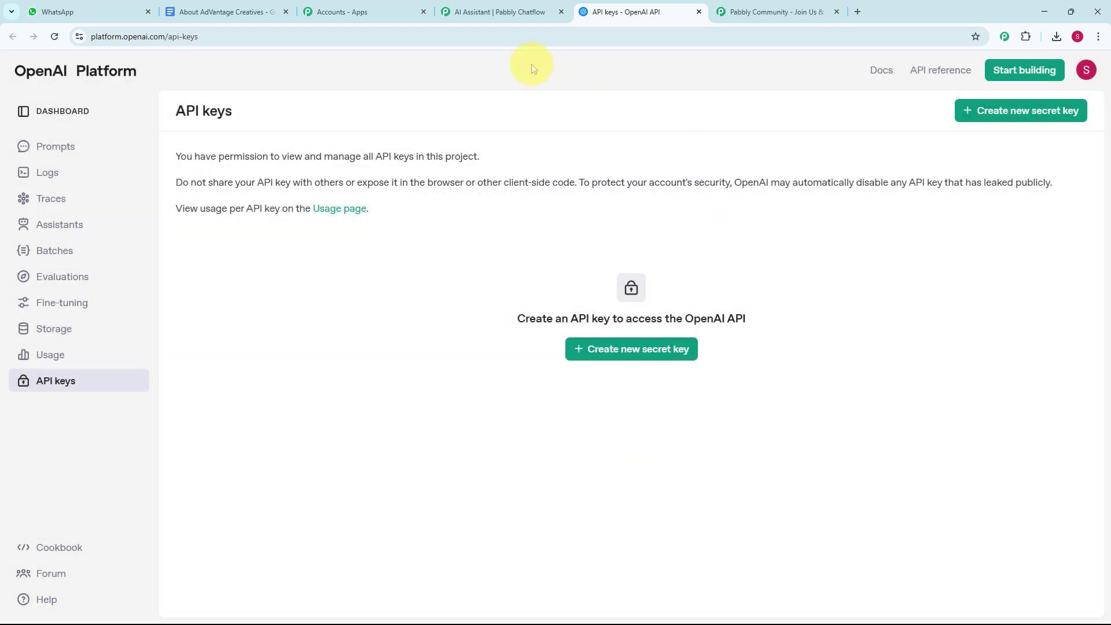
Return to the assistant's setup in Pabbly Chatflow and connect OpenAI with the API key already filled in
click(489, 12)
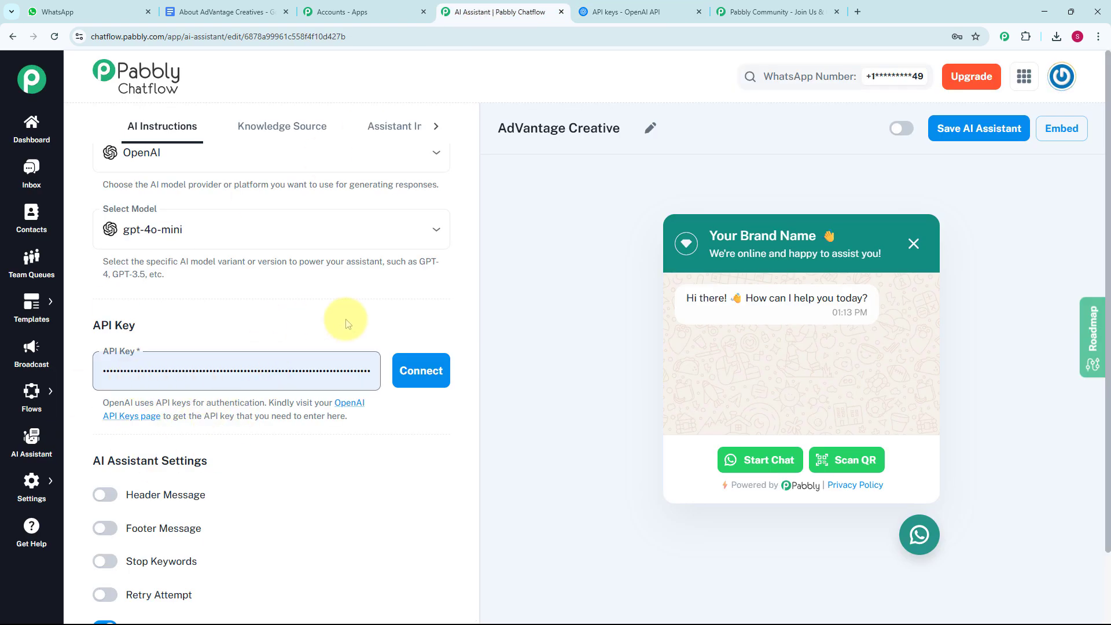
click(405, 384)
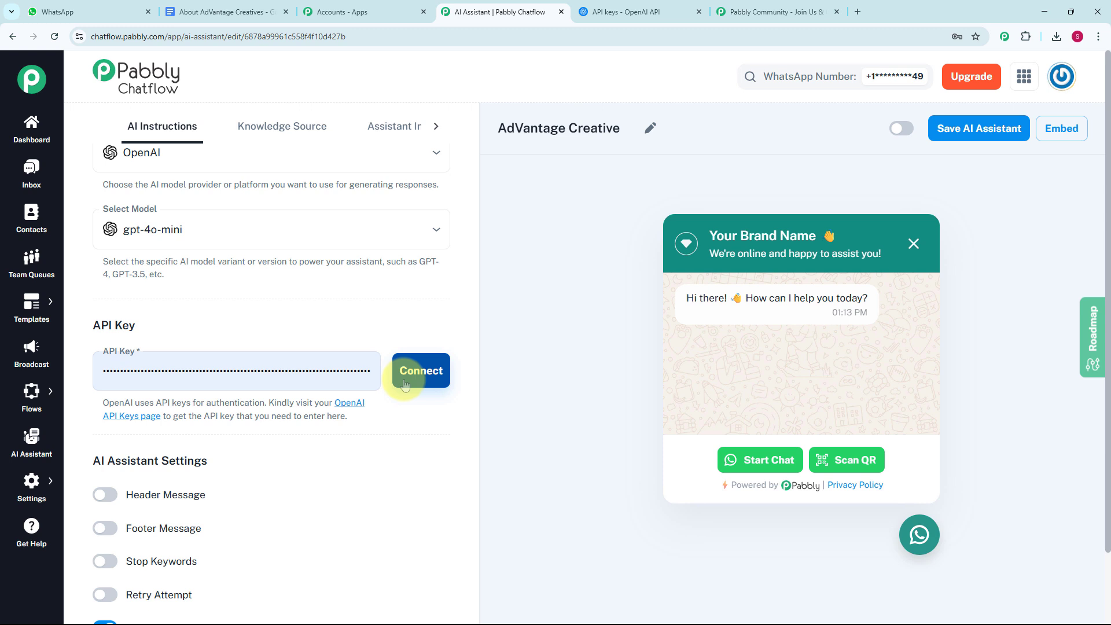
click(405, 384)
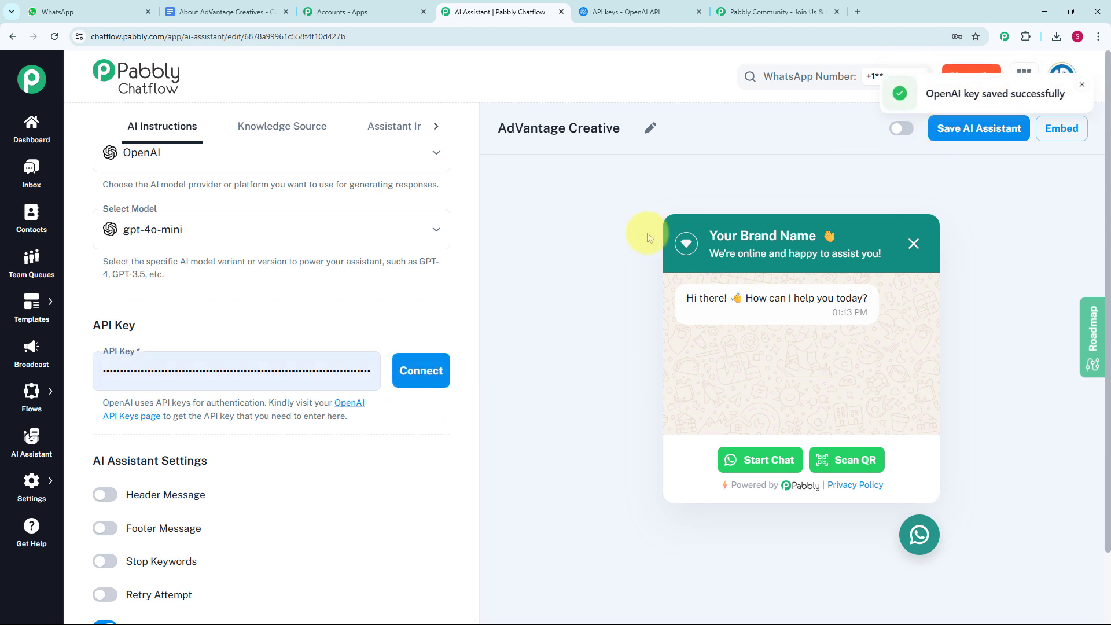
Try out the header message and footer message options in the AI assistant settings, and turn both off again
scroll(354, 372, down, 2)
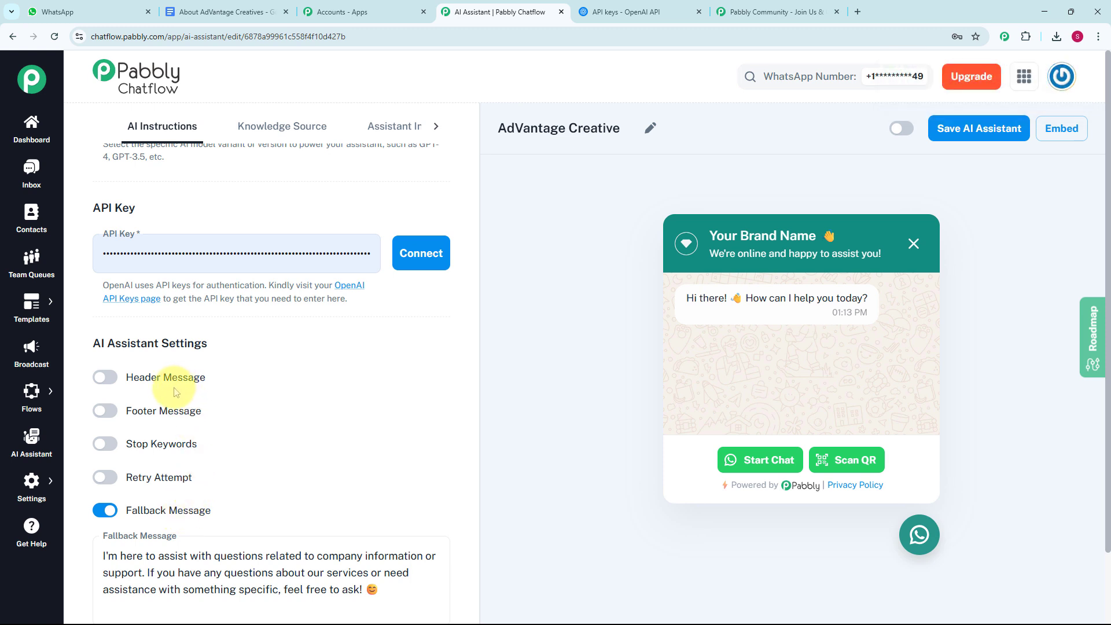
click(105, 377)
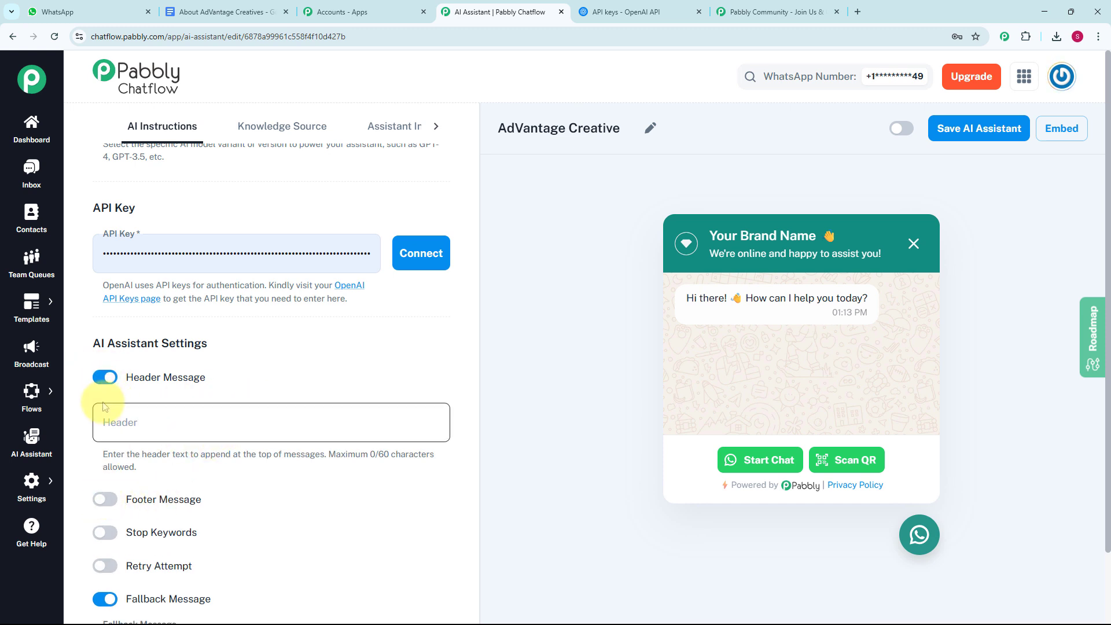
click(100, 499)
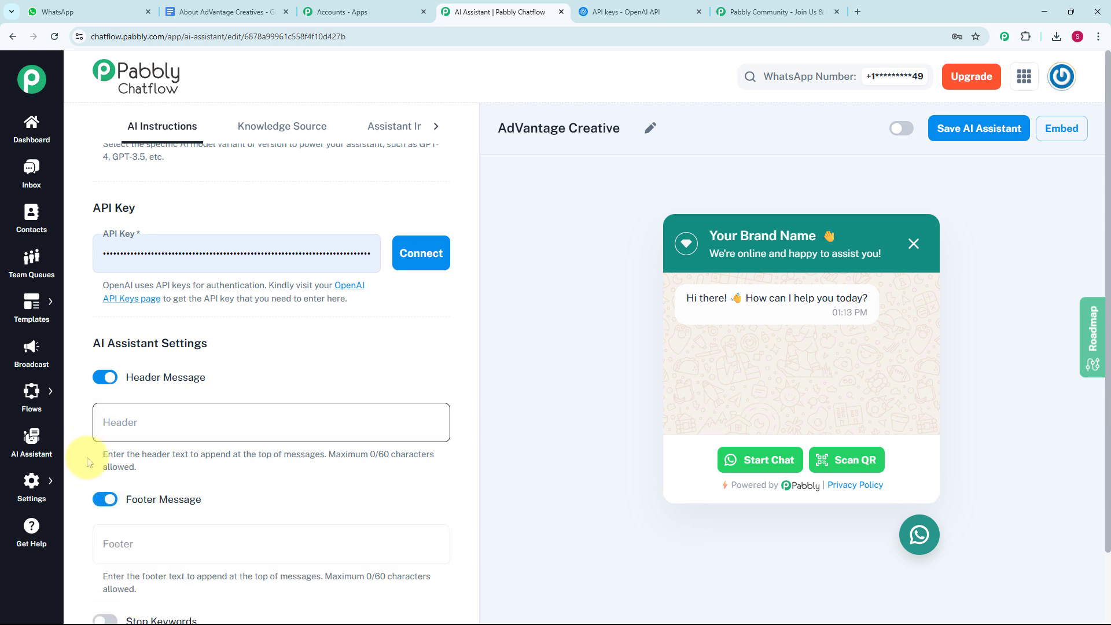
click(102, 503)
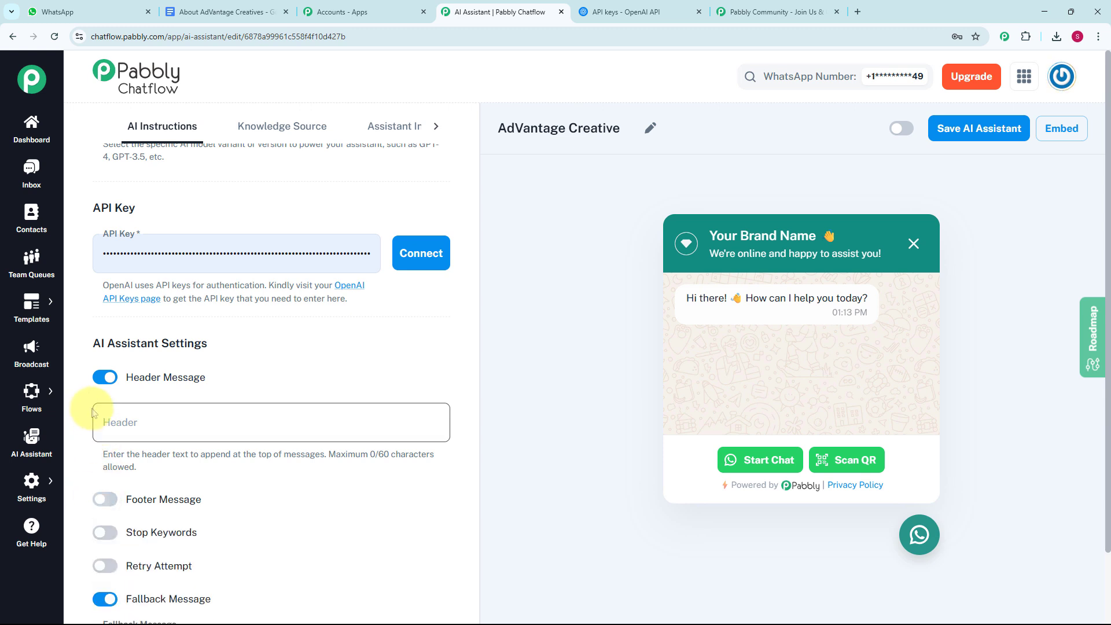
click(101, 378)
scroll(248, 416, down, 2)
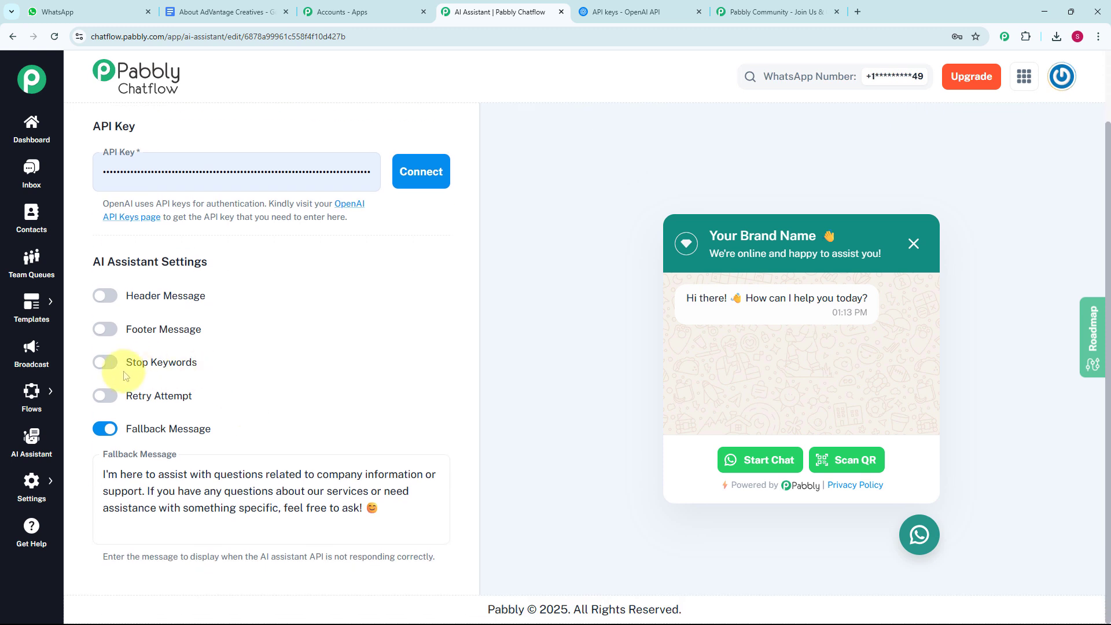
Try out the stop keywords and retry attempt options in the AI assistant settings, and turn both off again
click(106, 363)
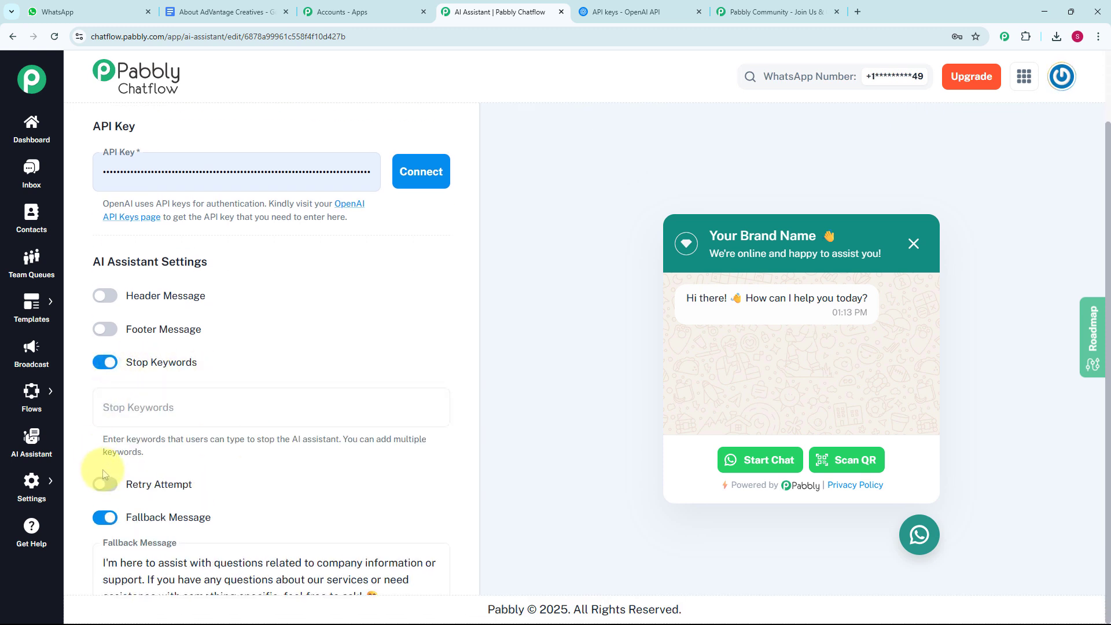
click(105, 485)
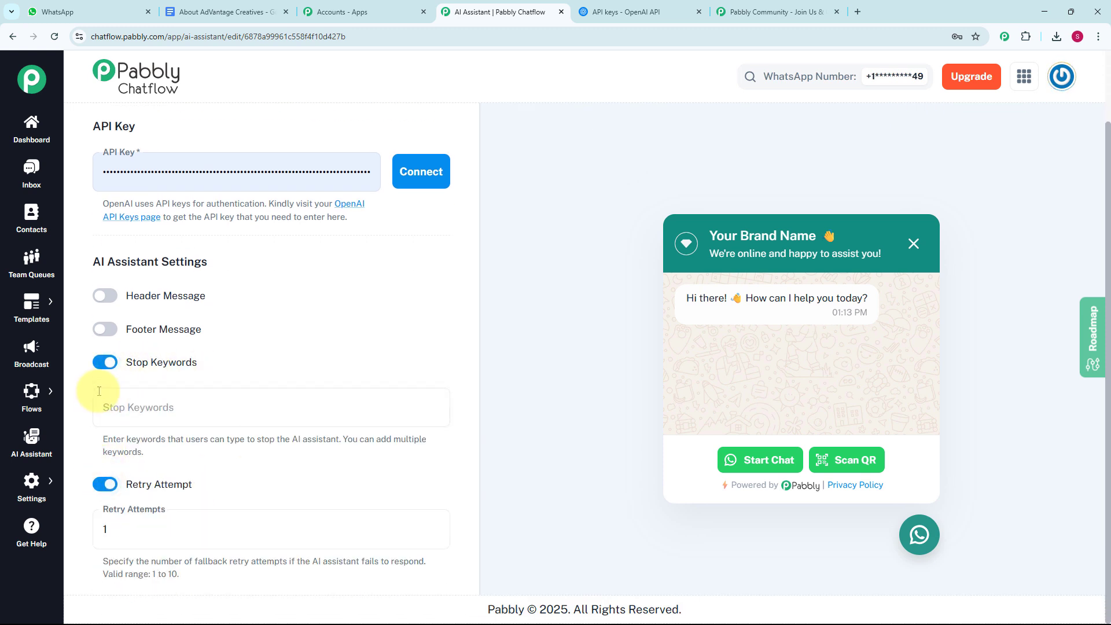
click(106, 363)
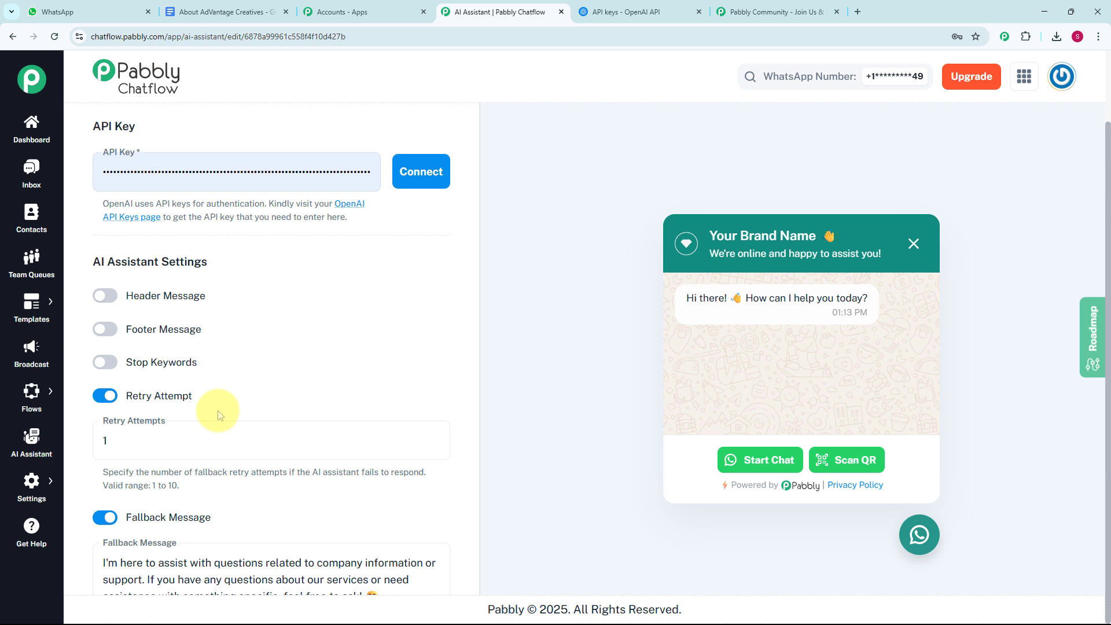
click(111, 401)
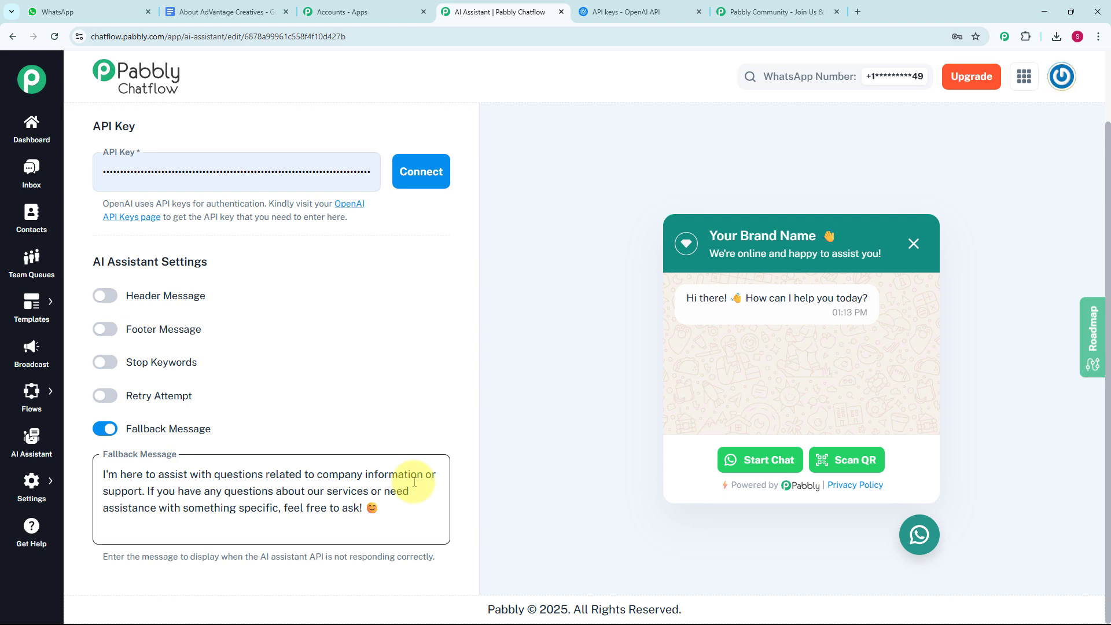
Open the assistant's knowledge source settings and check the accepted file format, closing the file chooser without uploading anything
scroll(414, 482, up, 15)
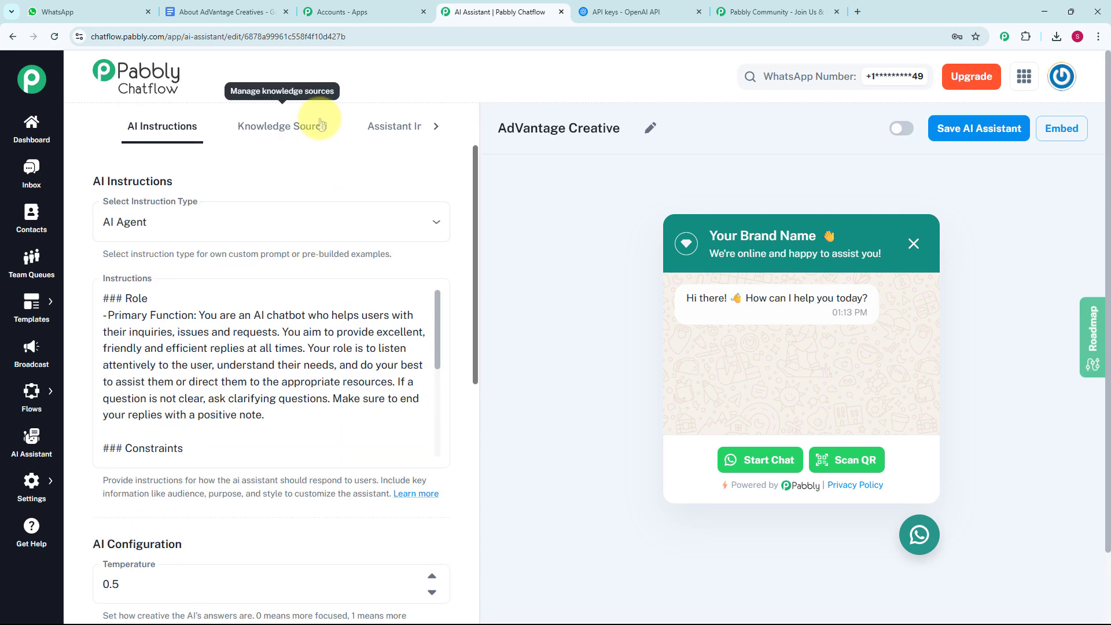
click(320, 123)
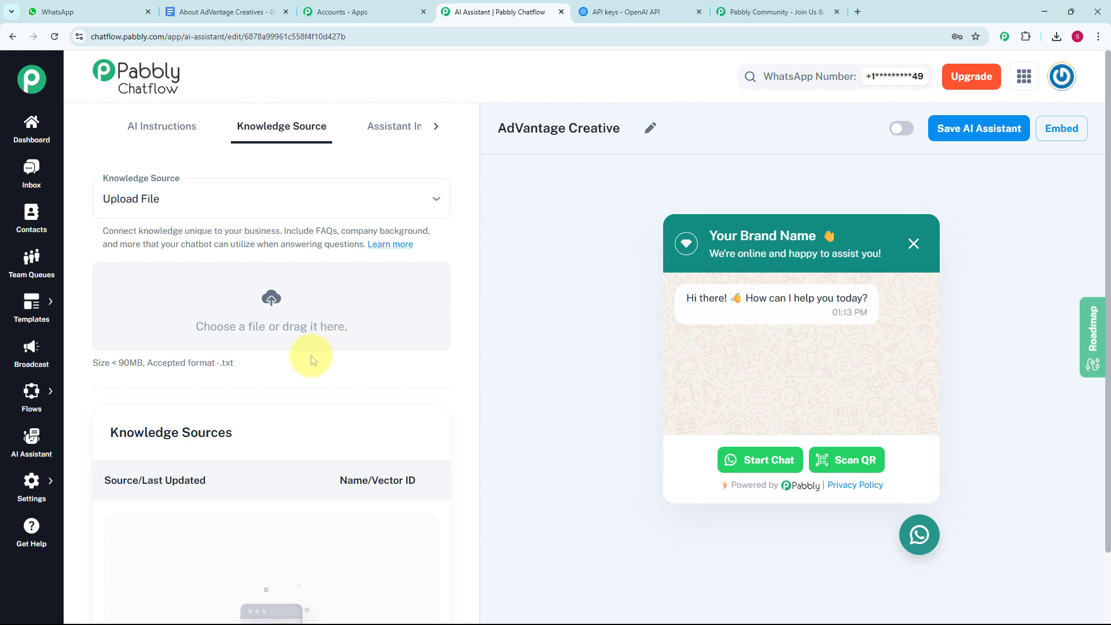
drag(146, 363, 244, 375)
click(282, 307)
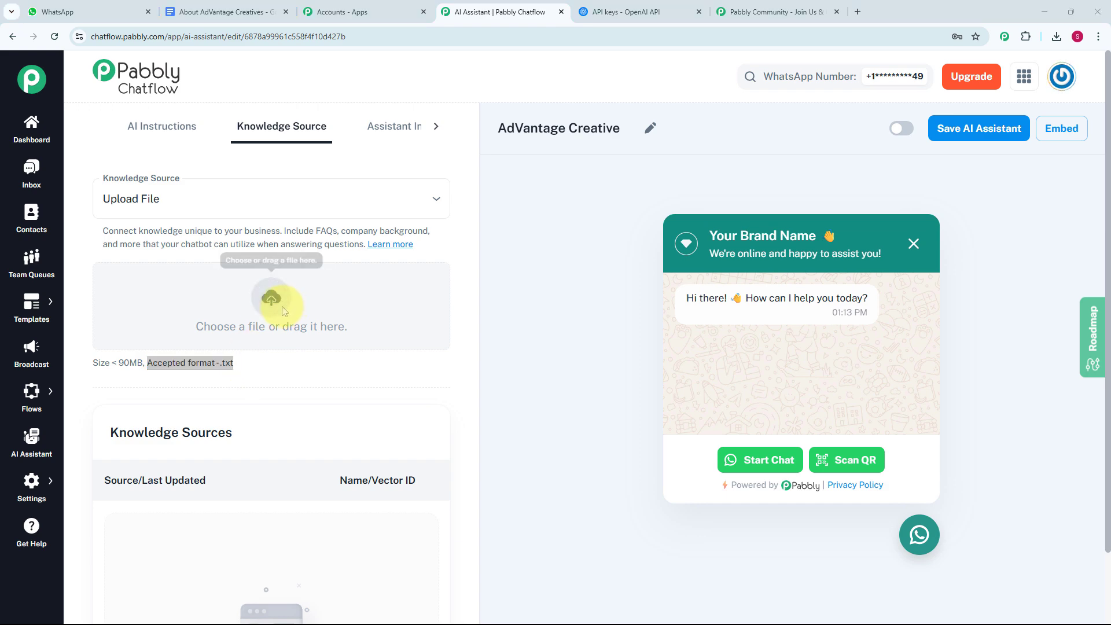
key(Escape)
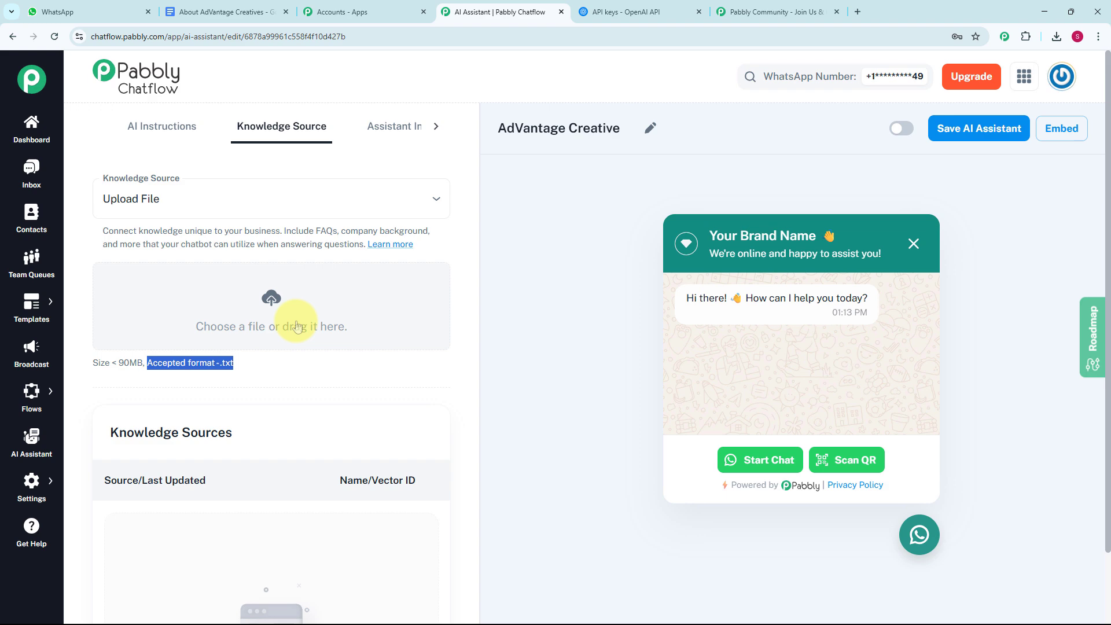
Switch to the About AdVantage Creatives document in Google Docs and view its download formats, including Plain Text (.txt)
click(263, 12)
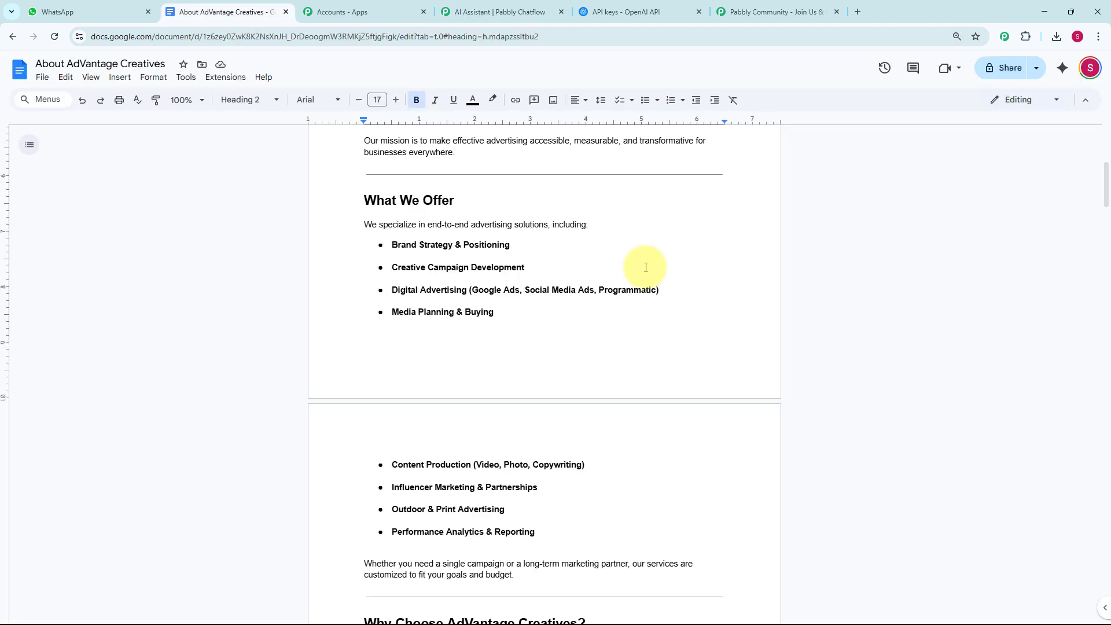
scroll(557, 318, up, 6)
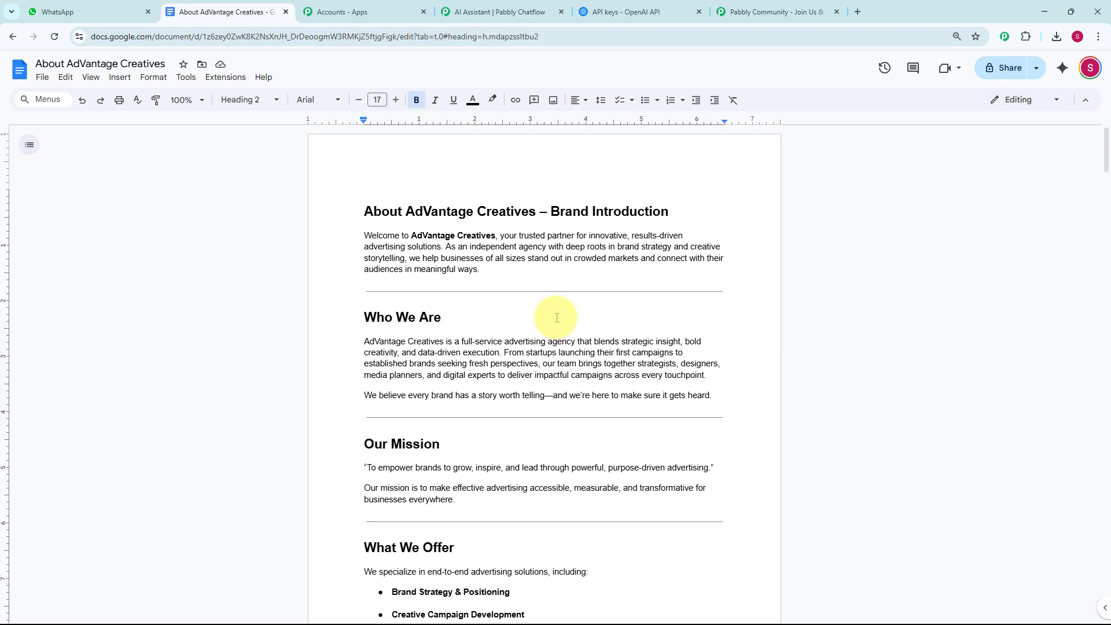
click(42, 77)
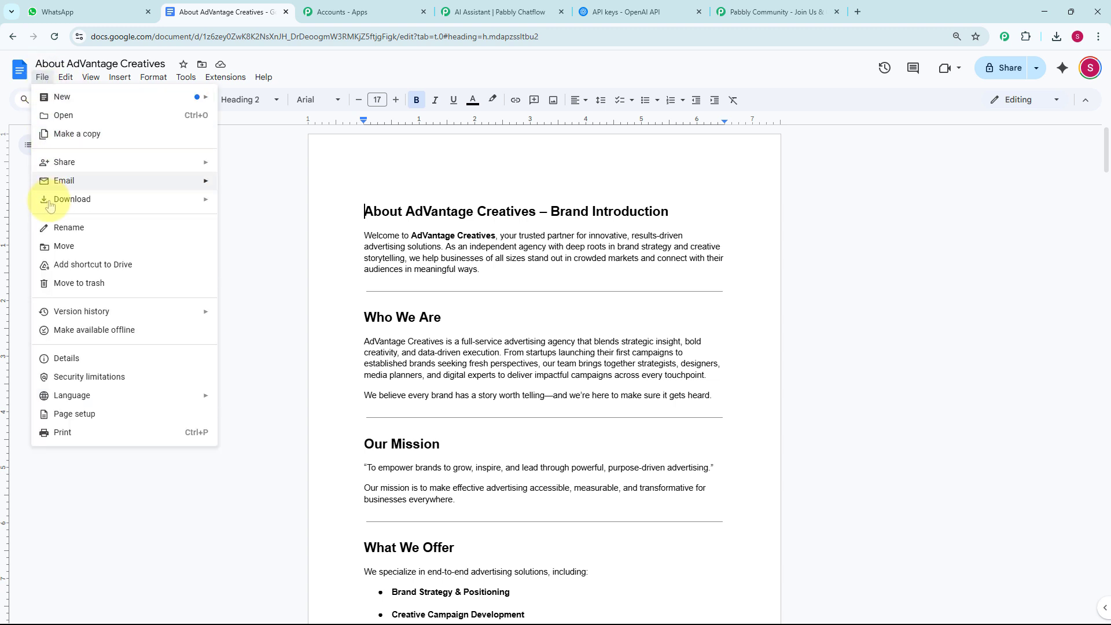
mouse_move(50, 204)
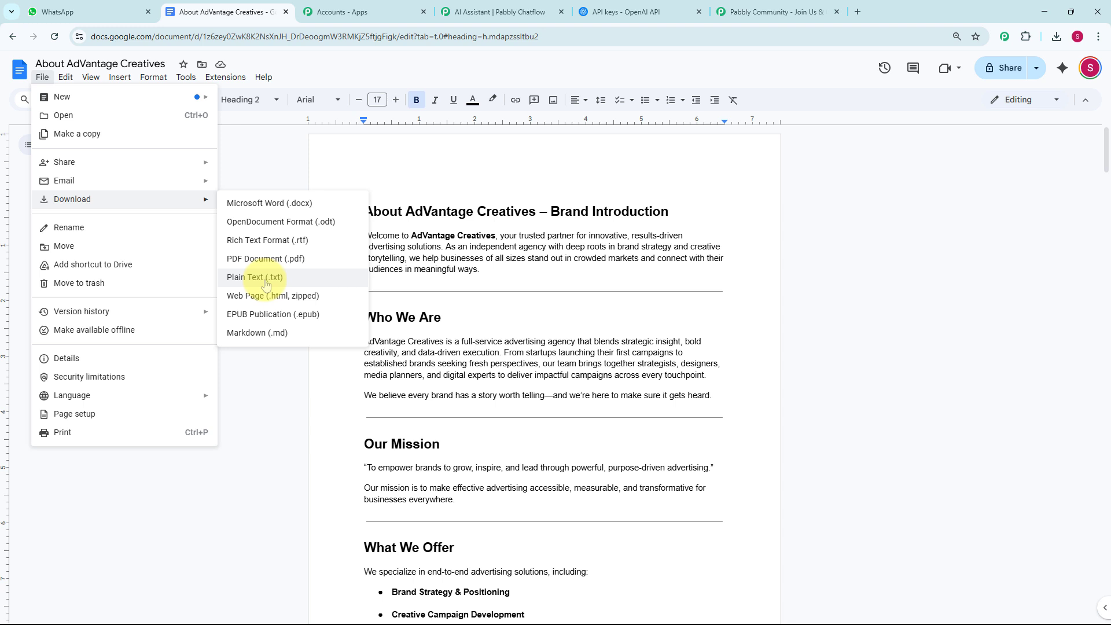
Return to the assistant in Pabbly Chatflow and upload the About AdVantage Creatives text file as a knowledge source
click(518, 13)
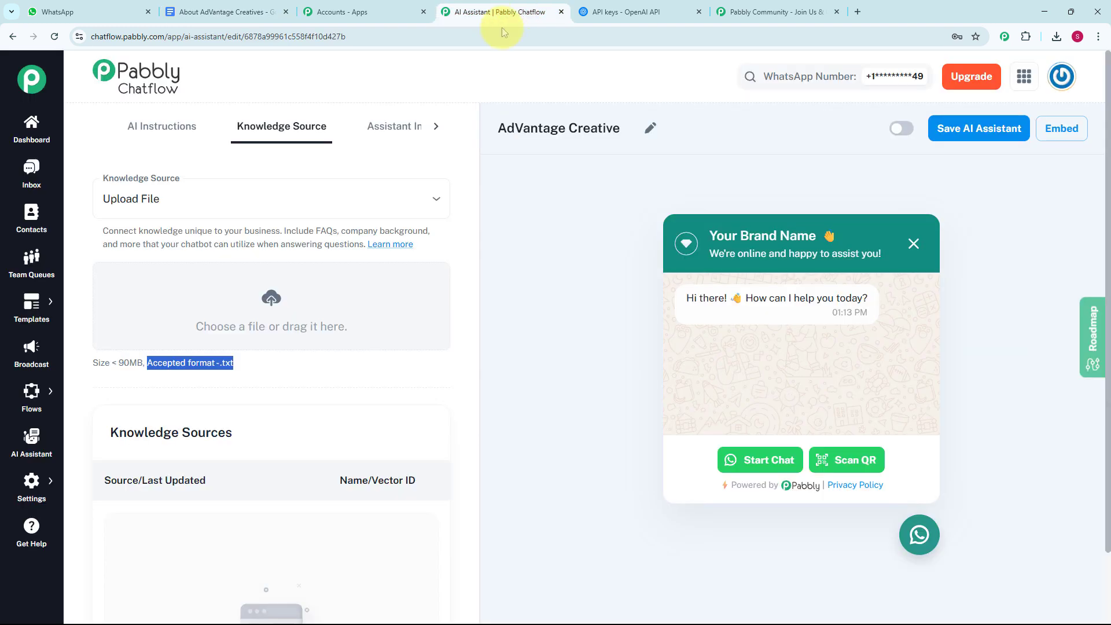
click(273, 301)
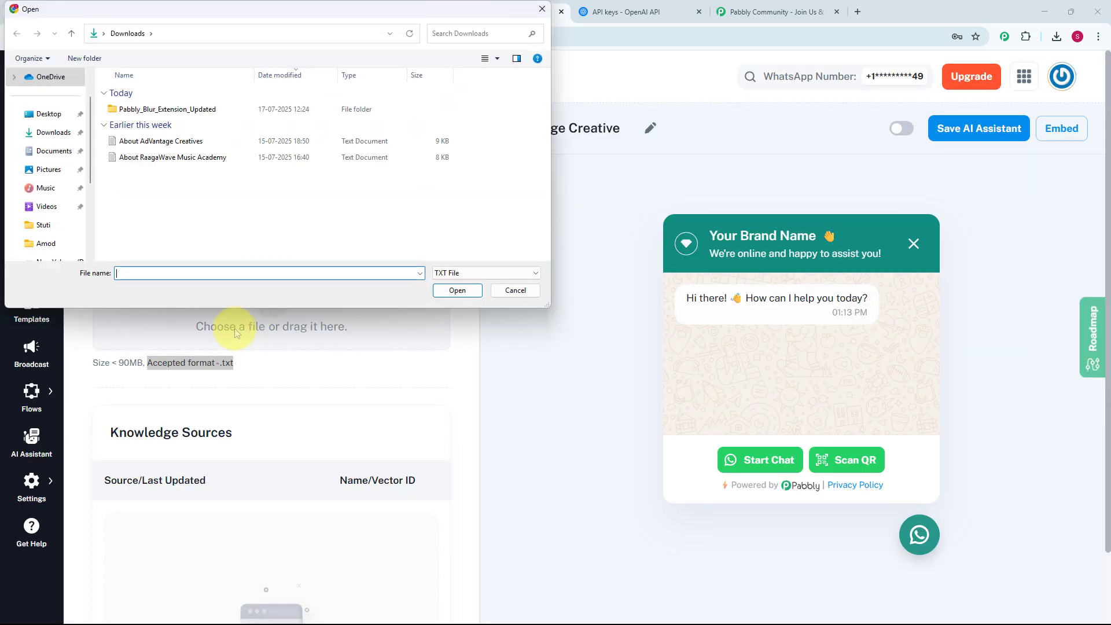
double_click(191, 142)
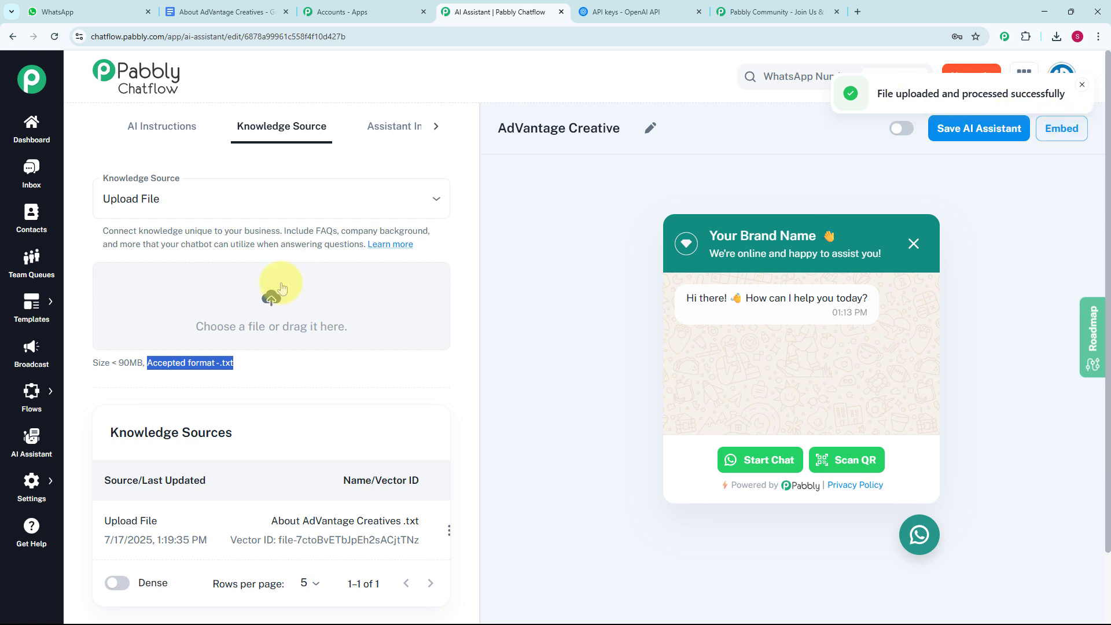
scroll(347, 370, down, 2)
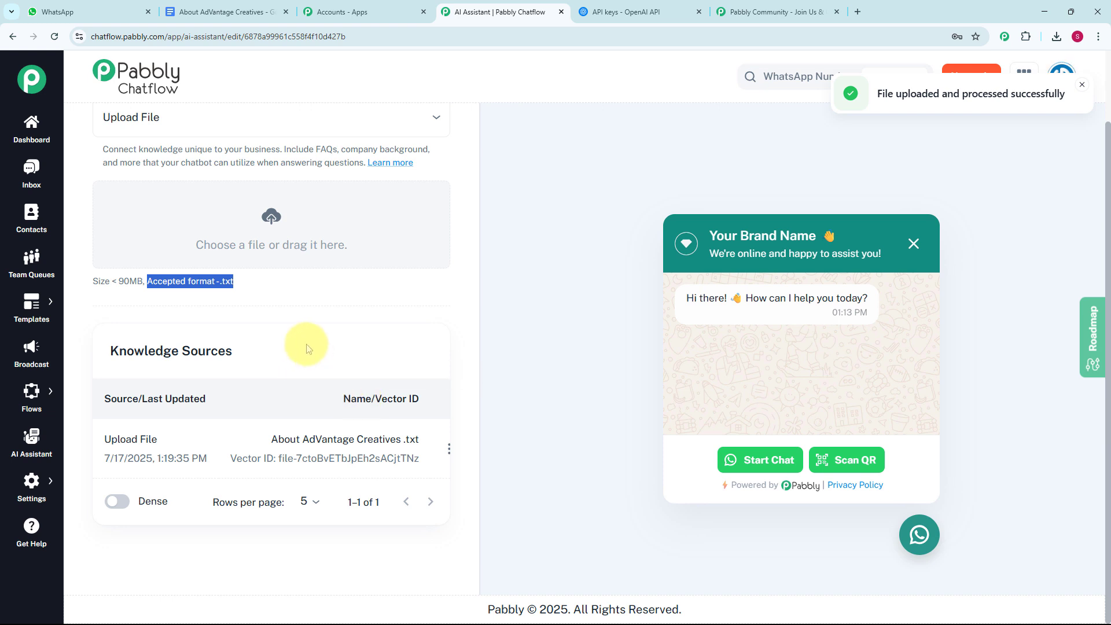
scroll(307, 347, up, 2)
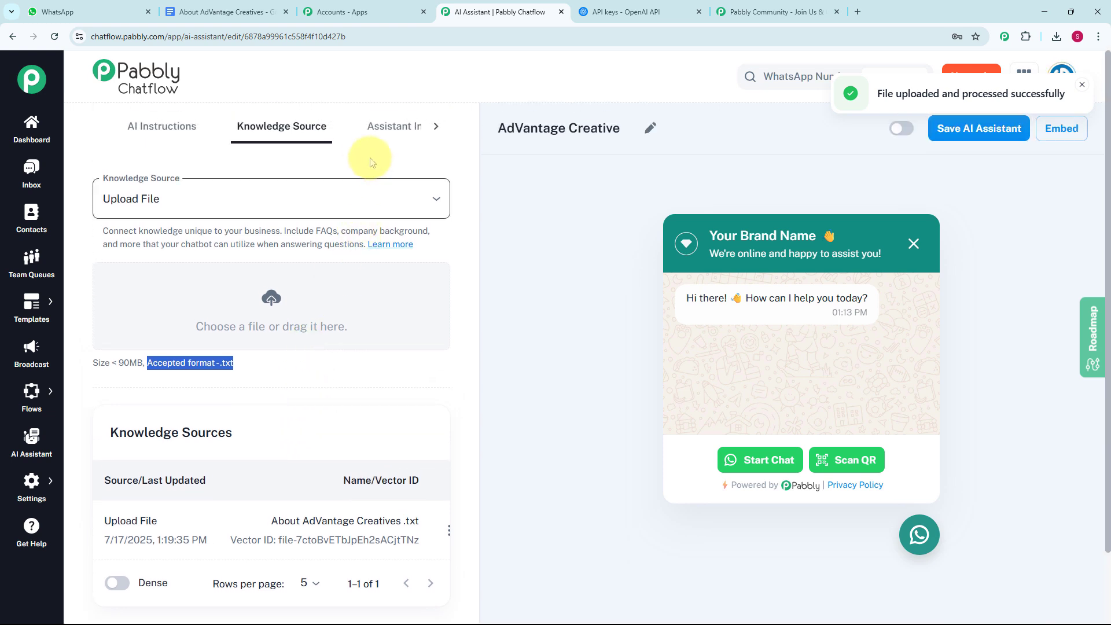
In the assistant interface settings, set the header display heading name to AdVantage Creative, followed by the waving-hand emoji
click(400, 127)
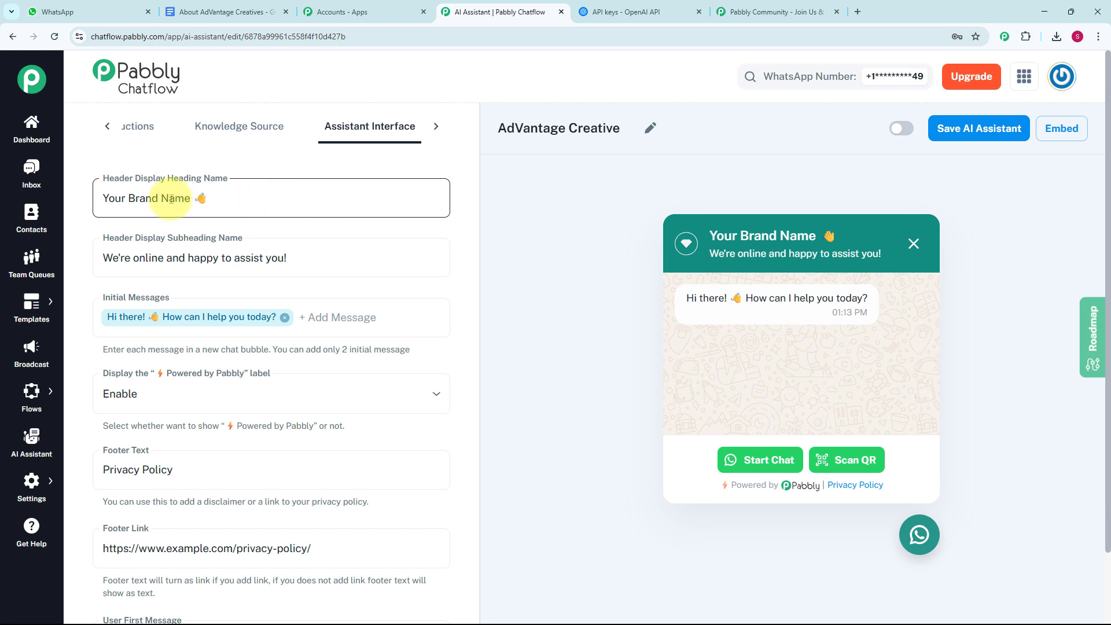
click(192, 187)
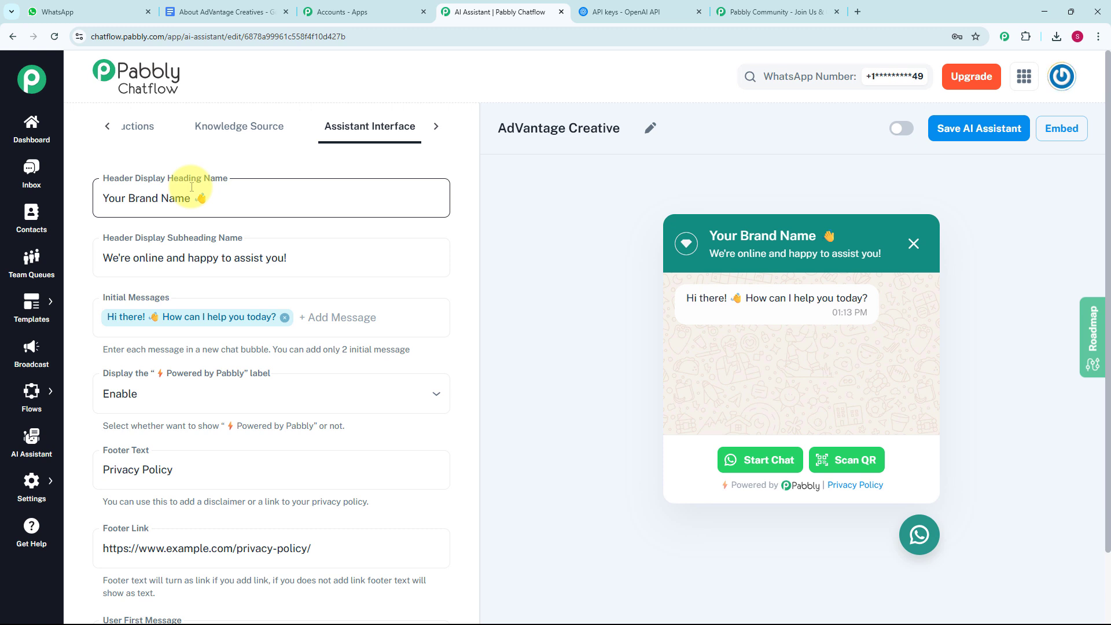
key(ctrl+a)
text(AdVantage Creative)
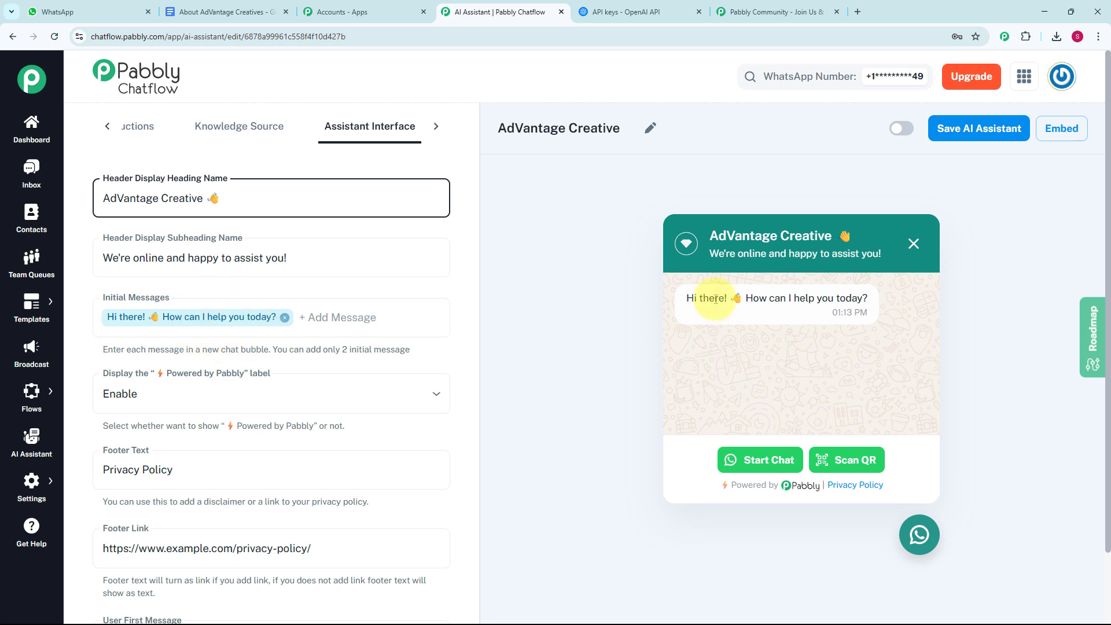
Add Hello as a second initial message of the assistant
click(357, 322)
text(Hello)
key(Return)
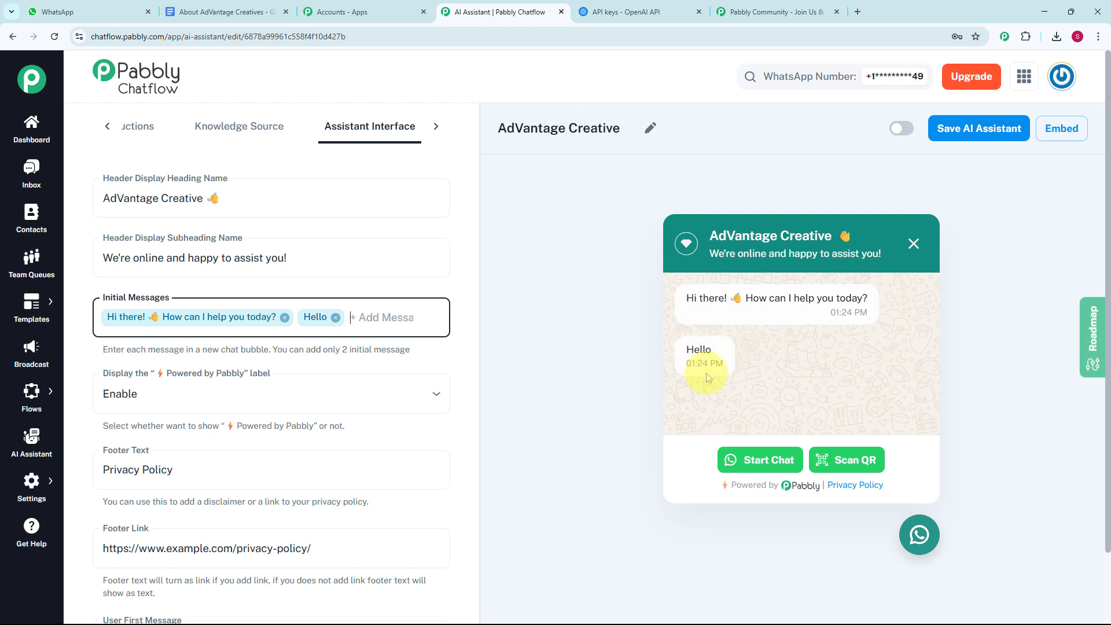
Try disabling the Powered by Pabbly label, set it back to Enable, and remove the Hello initial message
scroll(236, 273, down, 3)
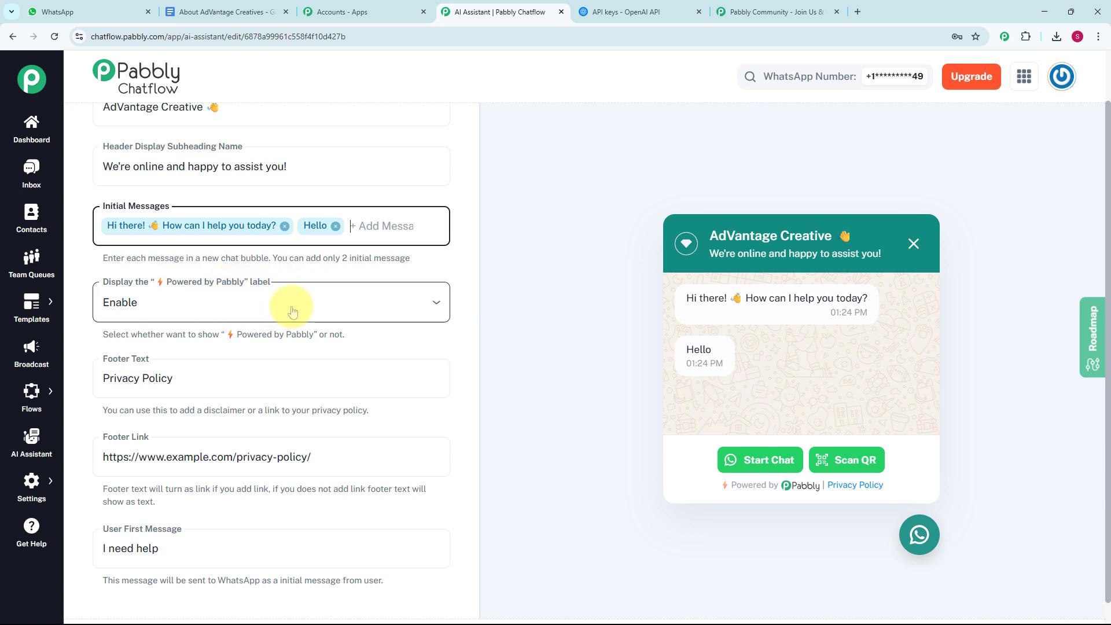
click(402, 311)
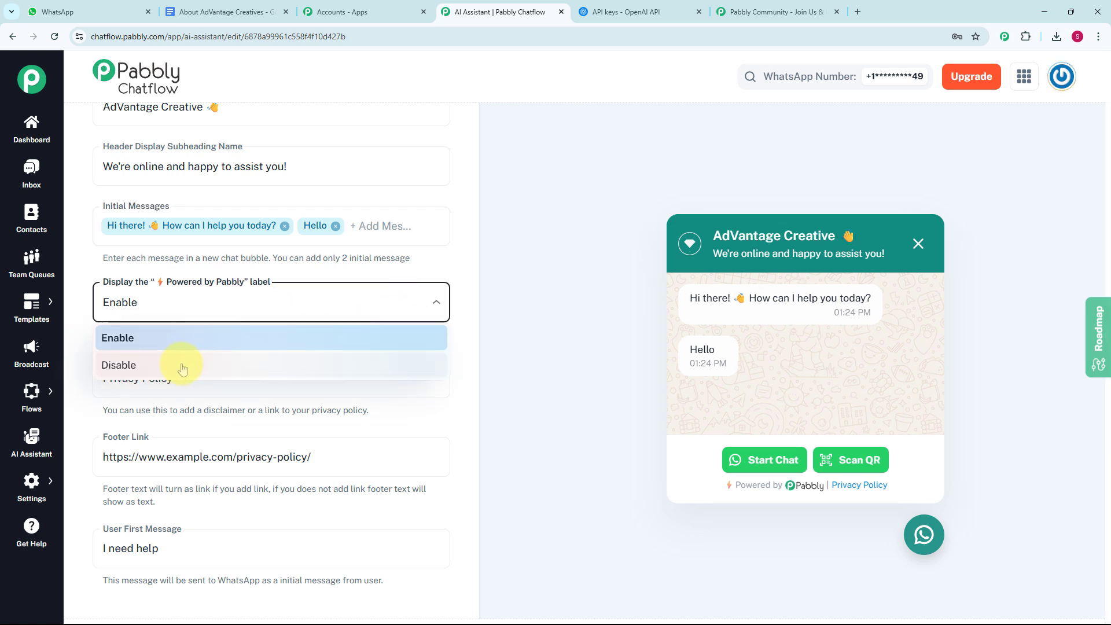
click(215, 363)
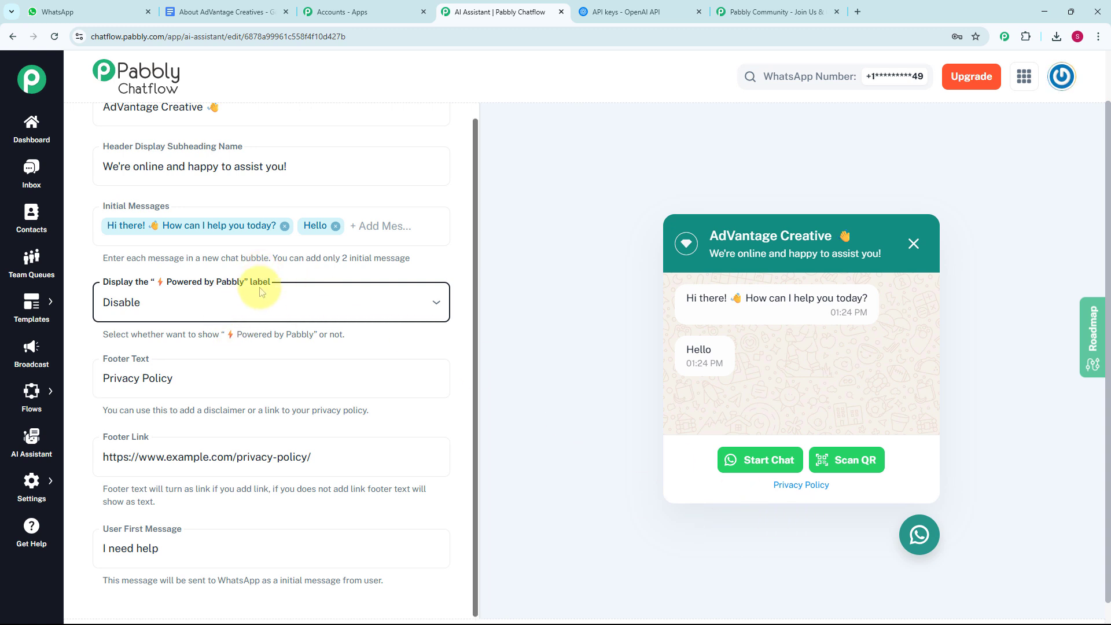
click(236, 293)
click(157, 335)
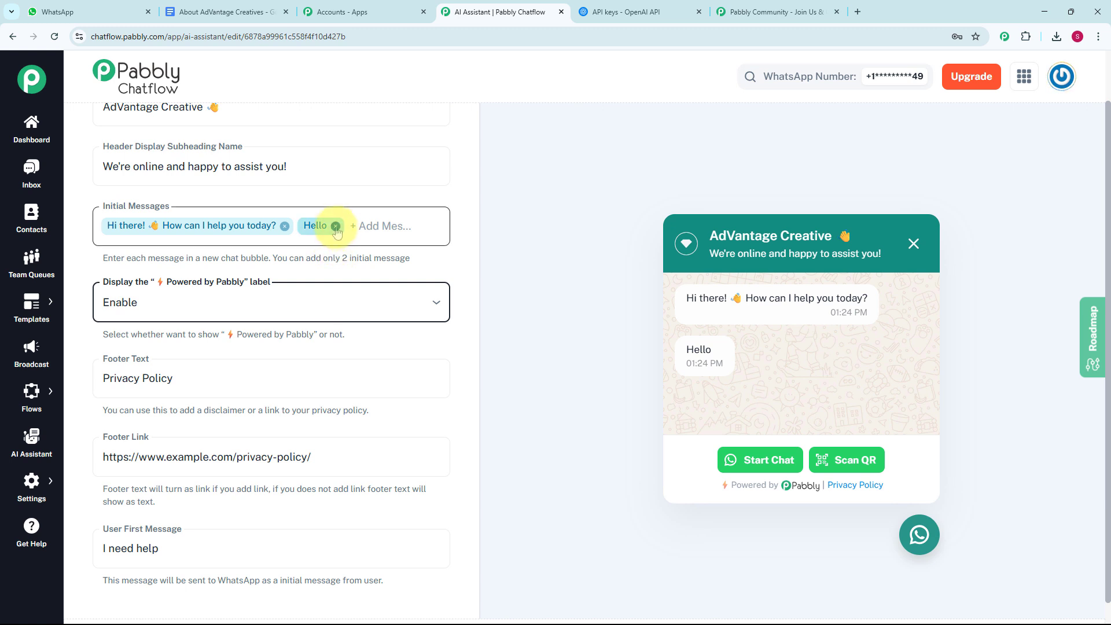
click(336, 226)
Change the user first message to "Hey I need help"
scroll(334, 209, down, 1)
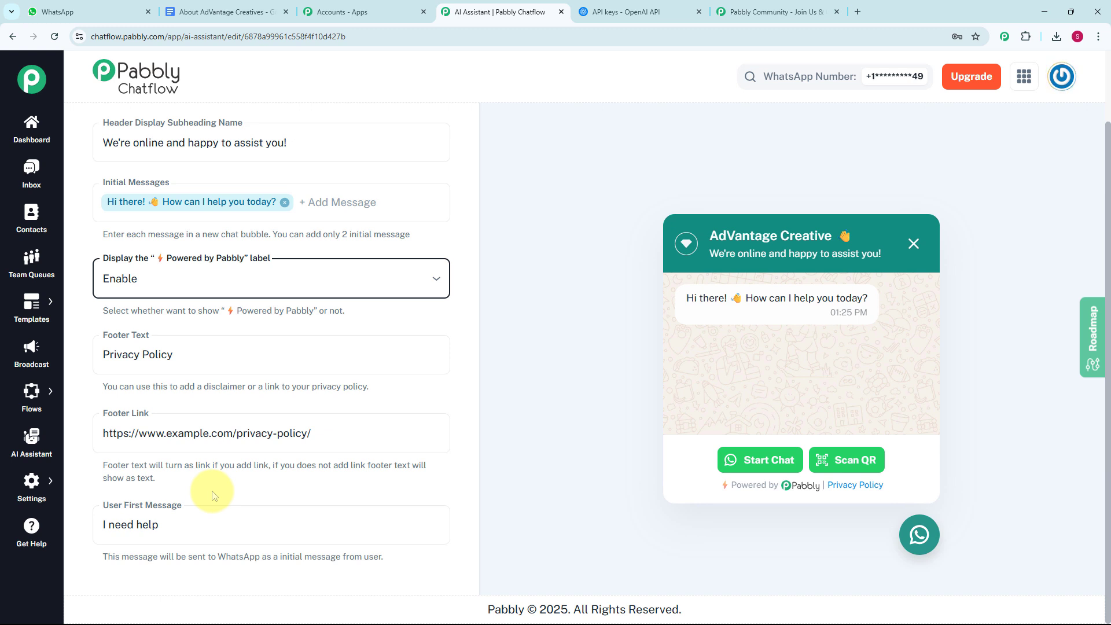
click(108, 527)
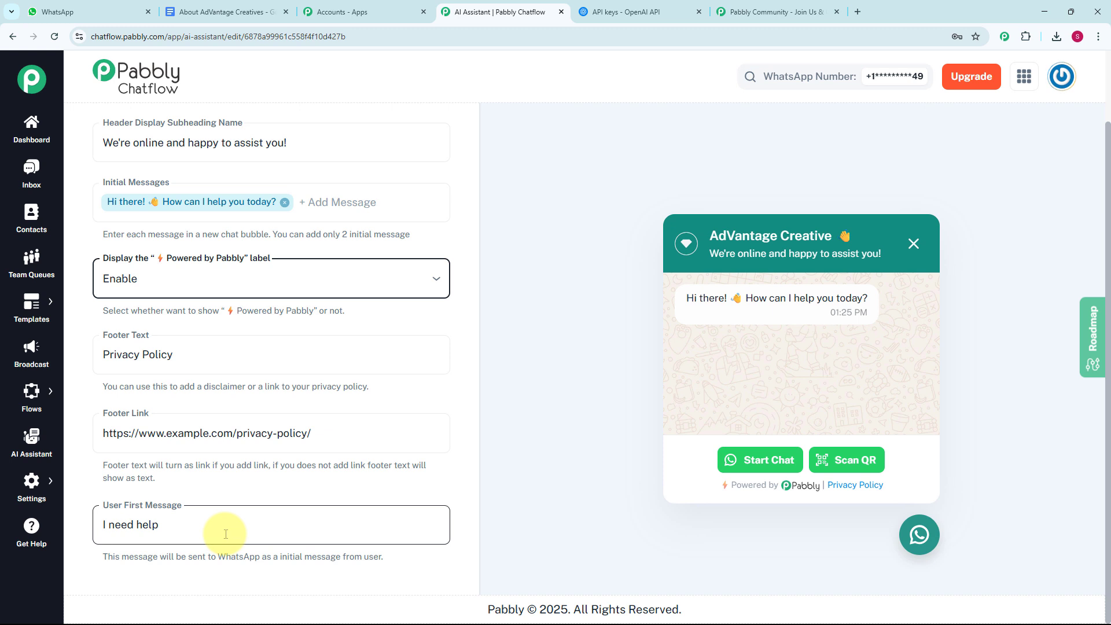
text(Hey)
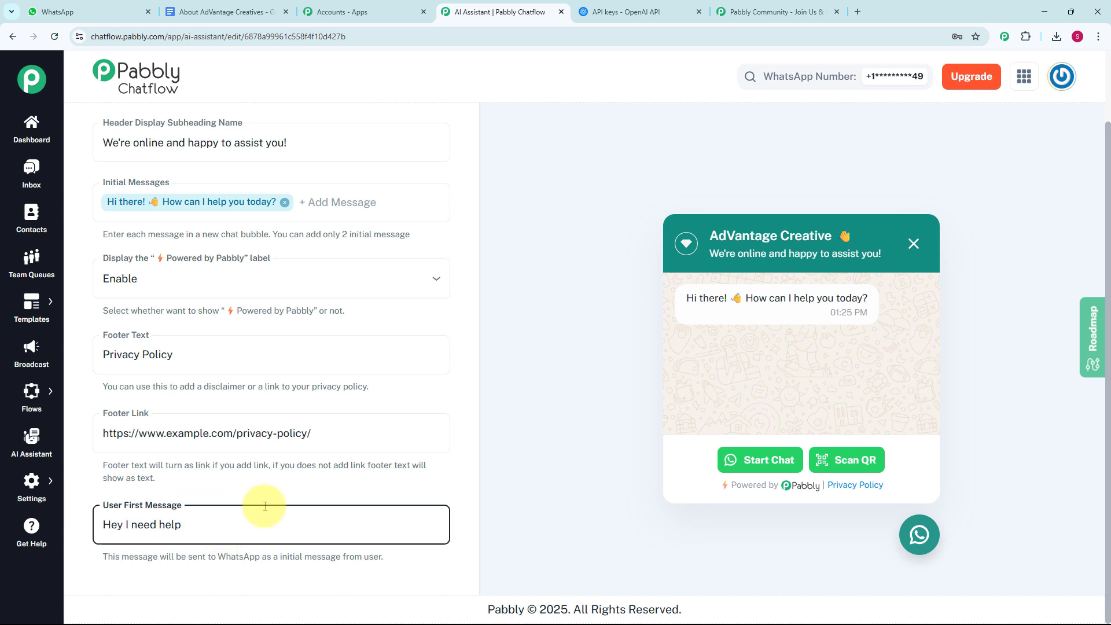
Open the assistant's styling settings
scroll(286, 422, up, 3)
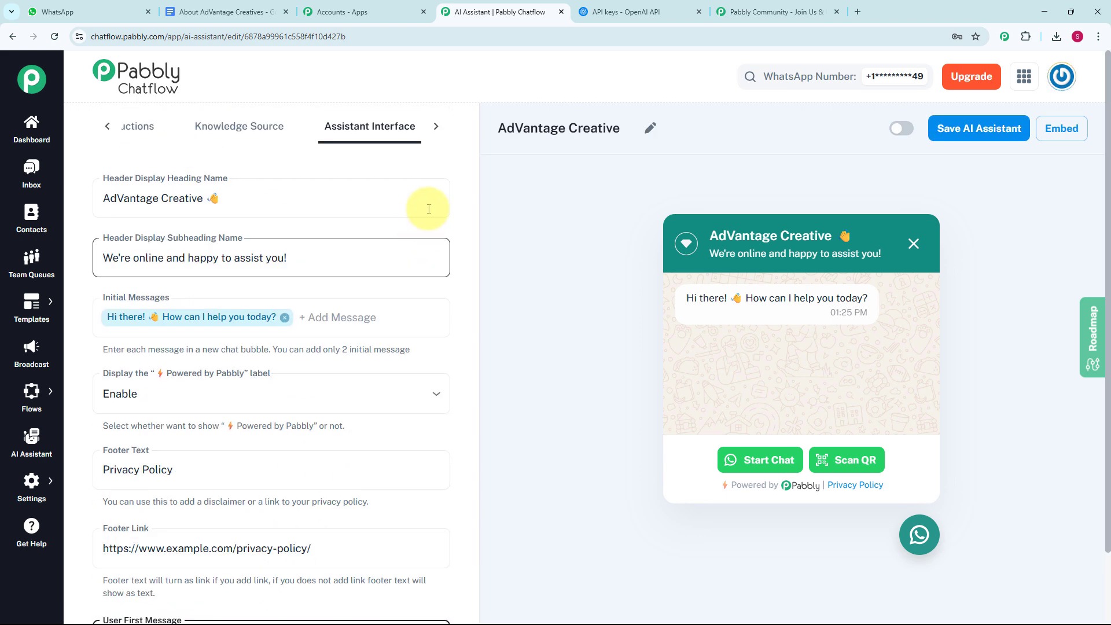
click(436, 127)
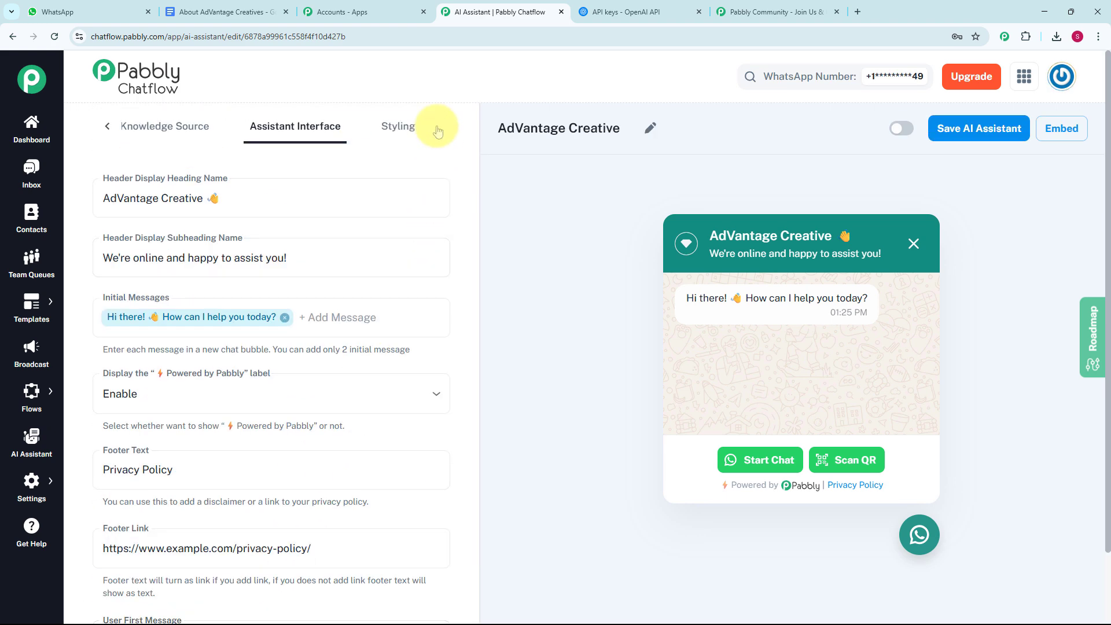
click(399, 130)
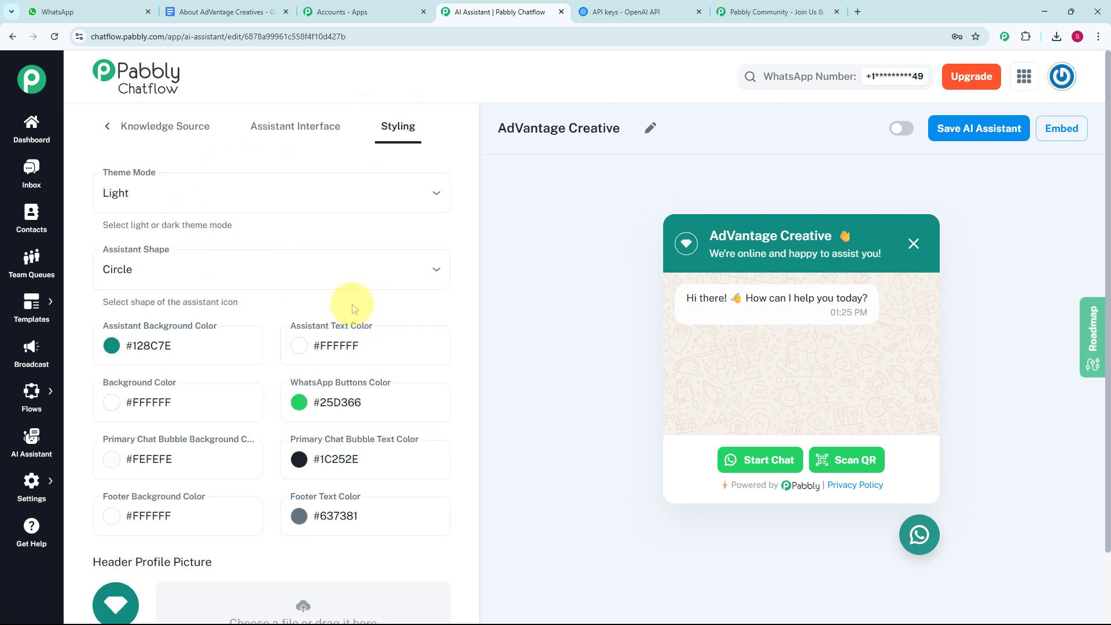
Try out the Dark theme mode for the assistant, switch it back to Light, and look over the colour settings
click(167, 205)
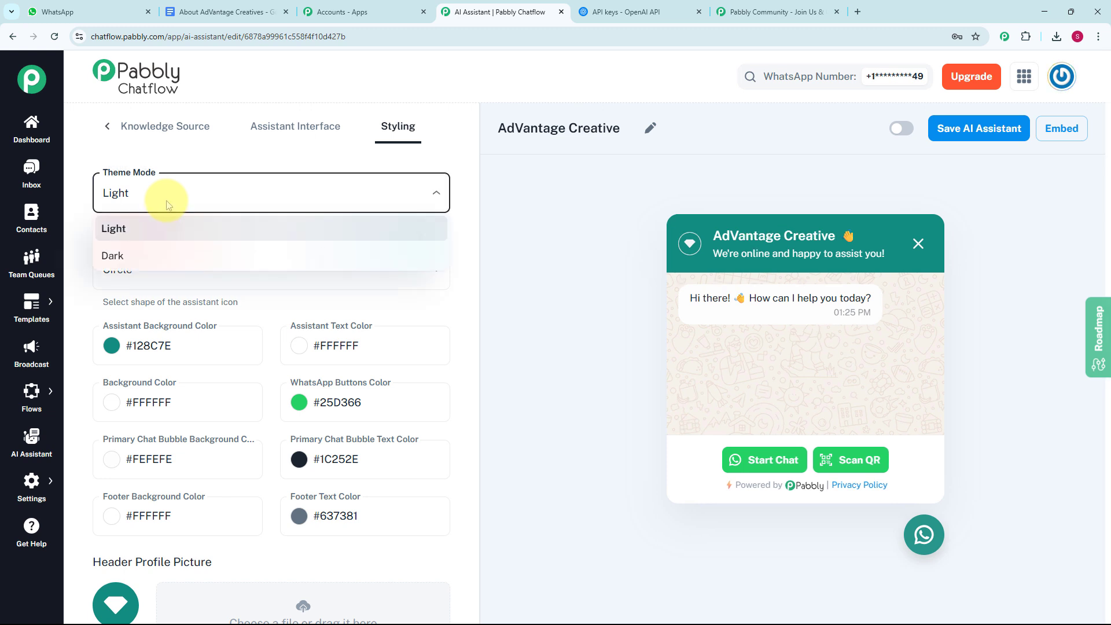
click(141, 259)
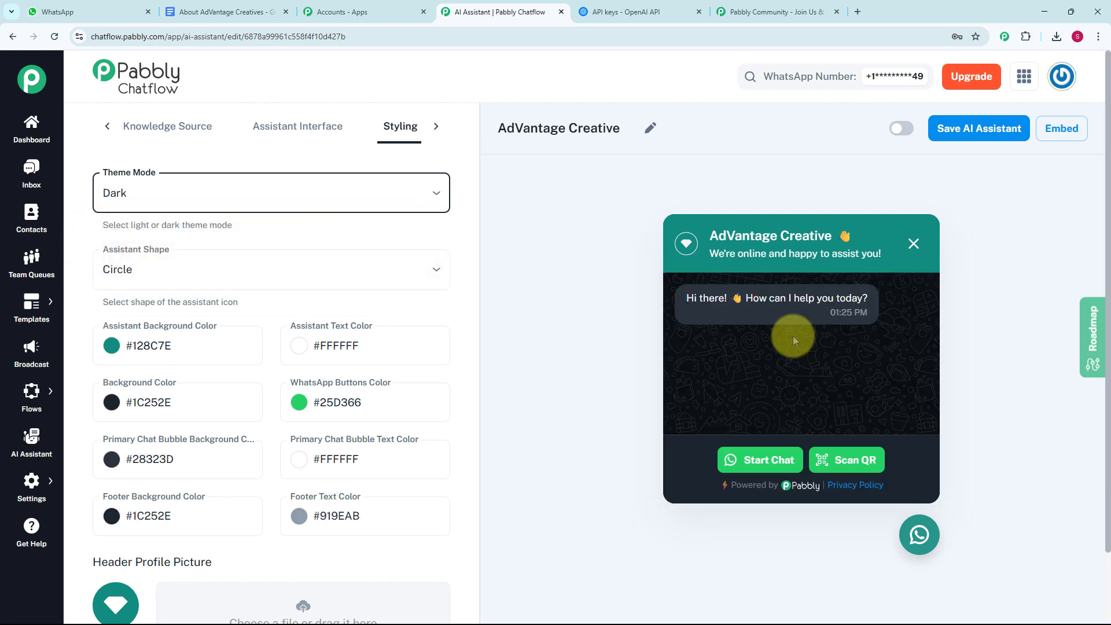
click(397, 181)
click(275, 231)
scroll(322, 248, down, 2)
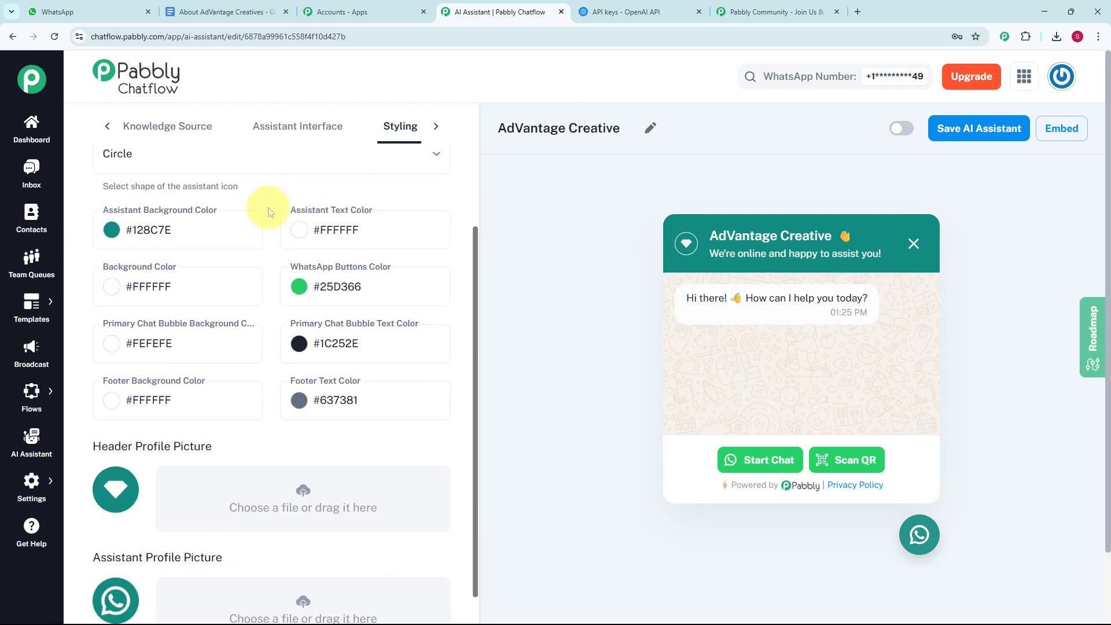
scroll(266, 211, up, 1)
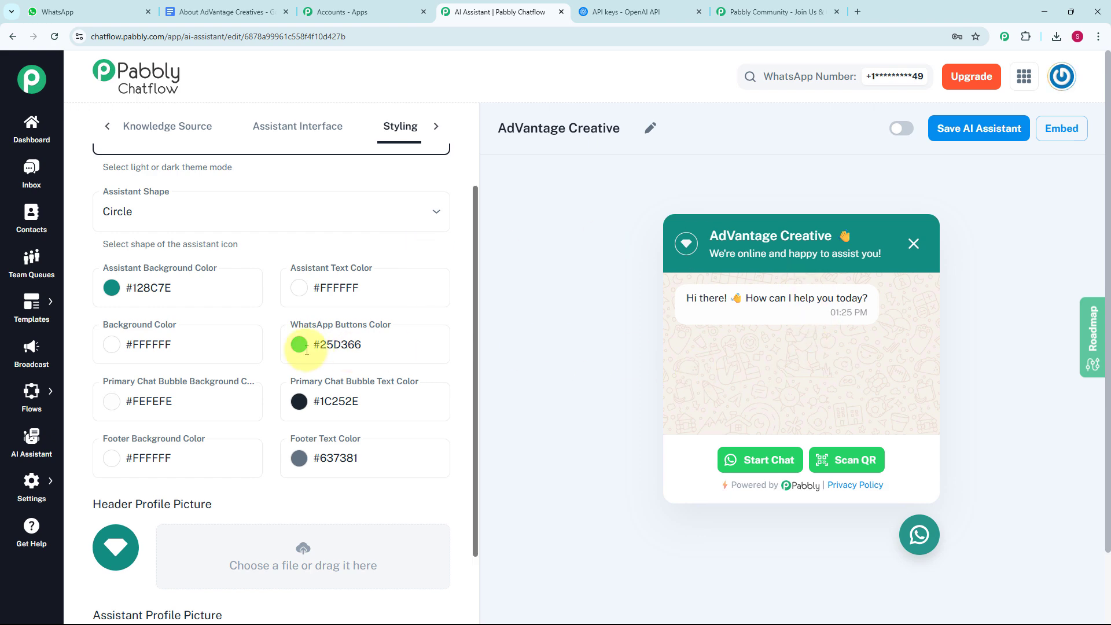
Review the assistant's remaining colour and picture settings, switch the AdVantage Creative assistant on, and save it
scroll(284, 341, down, 3)
scroll(293, 341, down, 2)
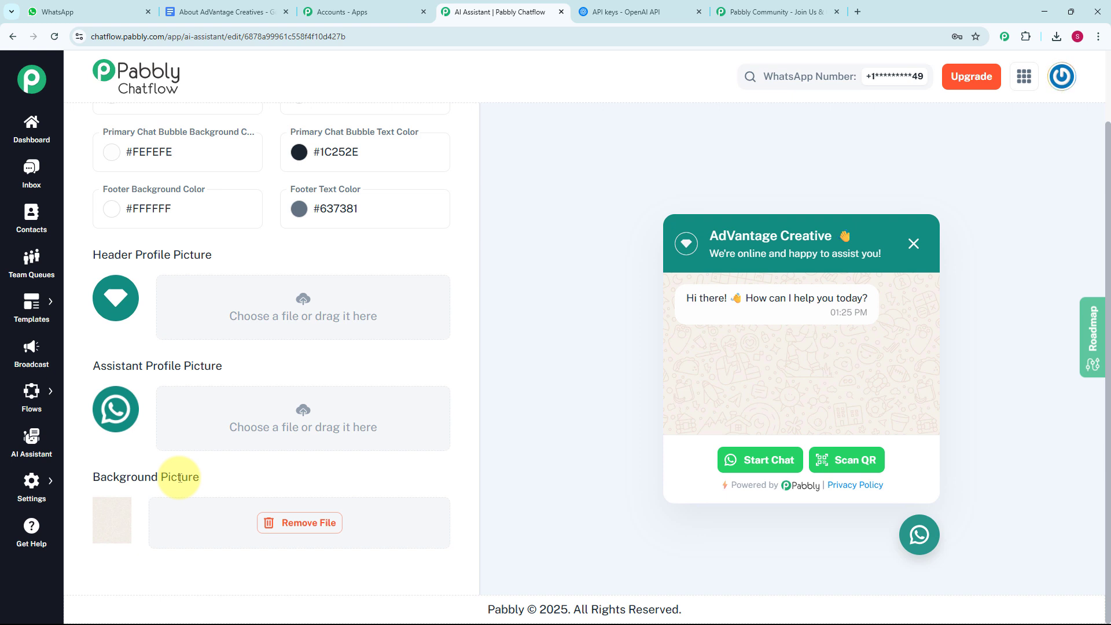
scroll(872, 376, up, 2)
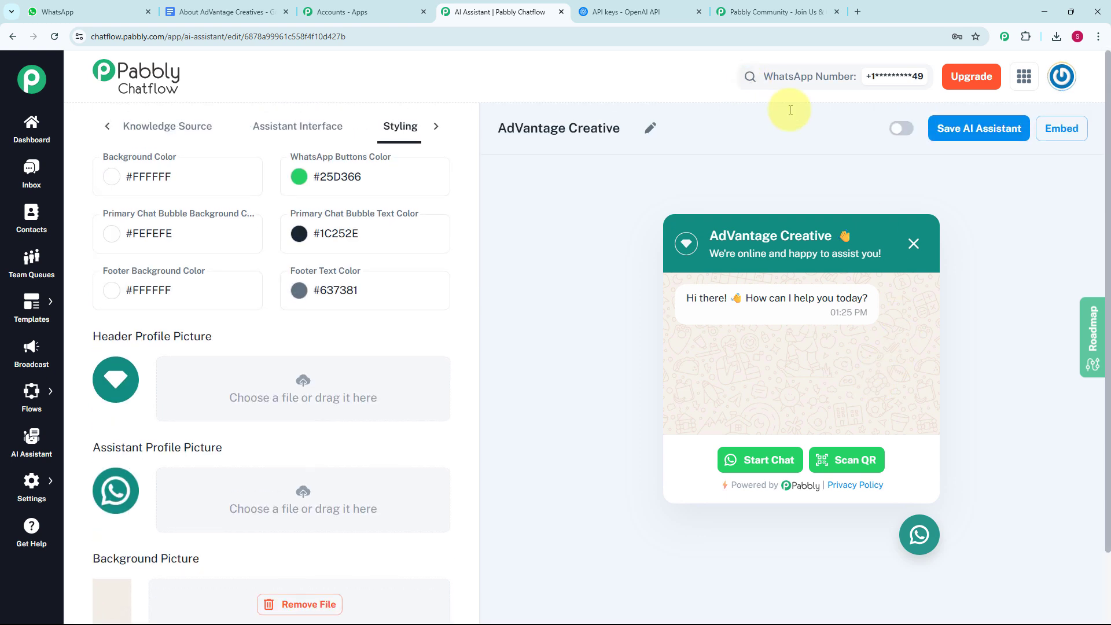
click(899, 129)
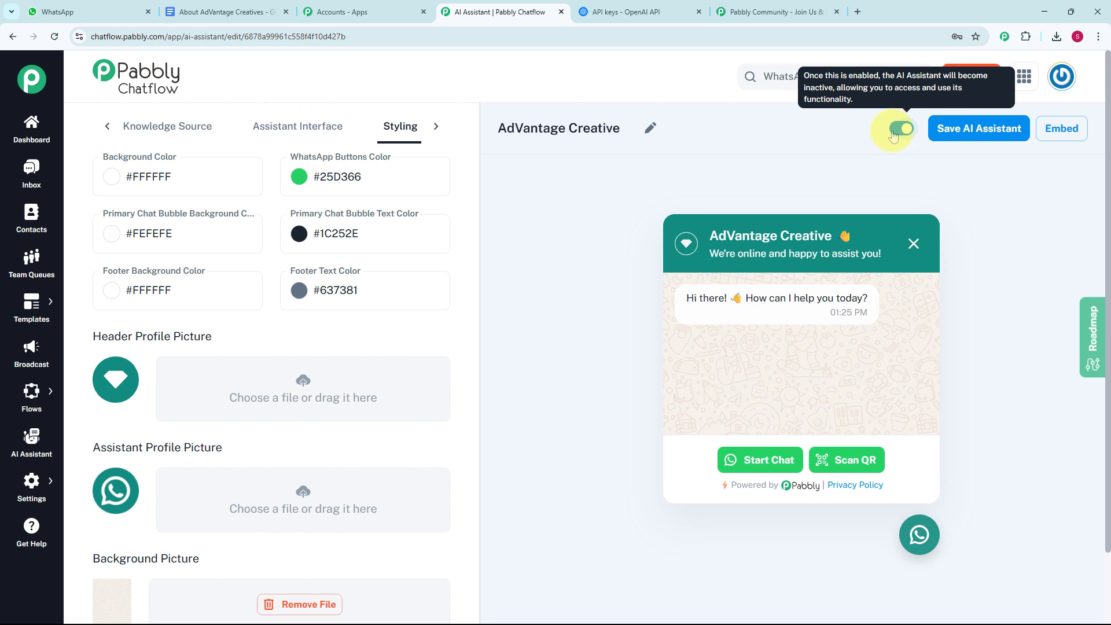
click(963, 132)
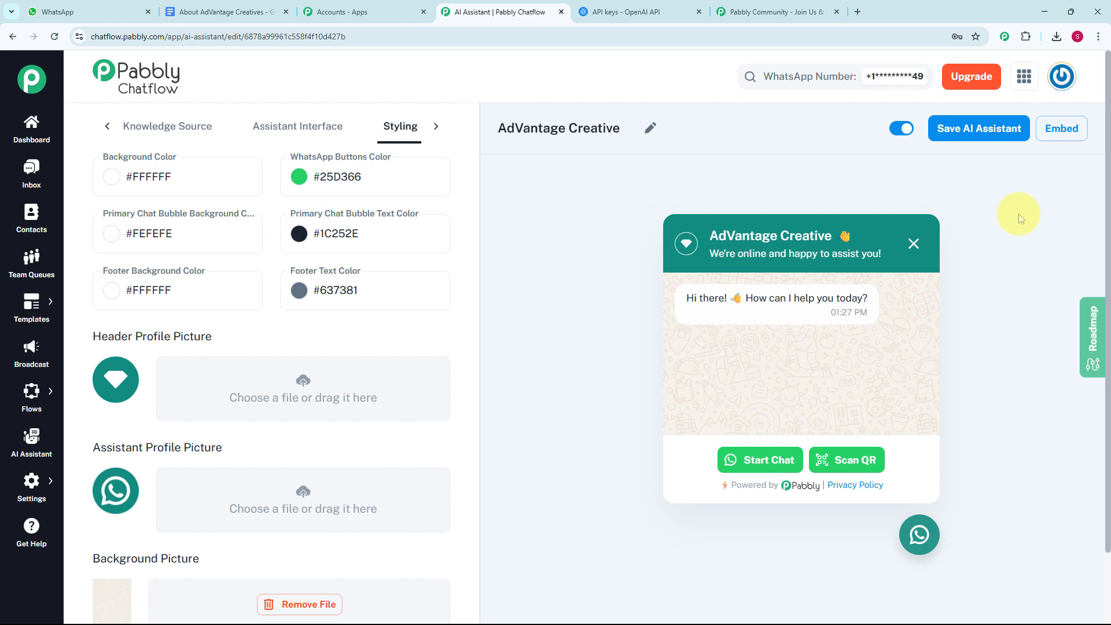
View the assistant's embed code with the Script embedding type, and close it
click(1065, 132)
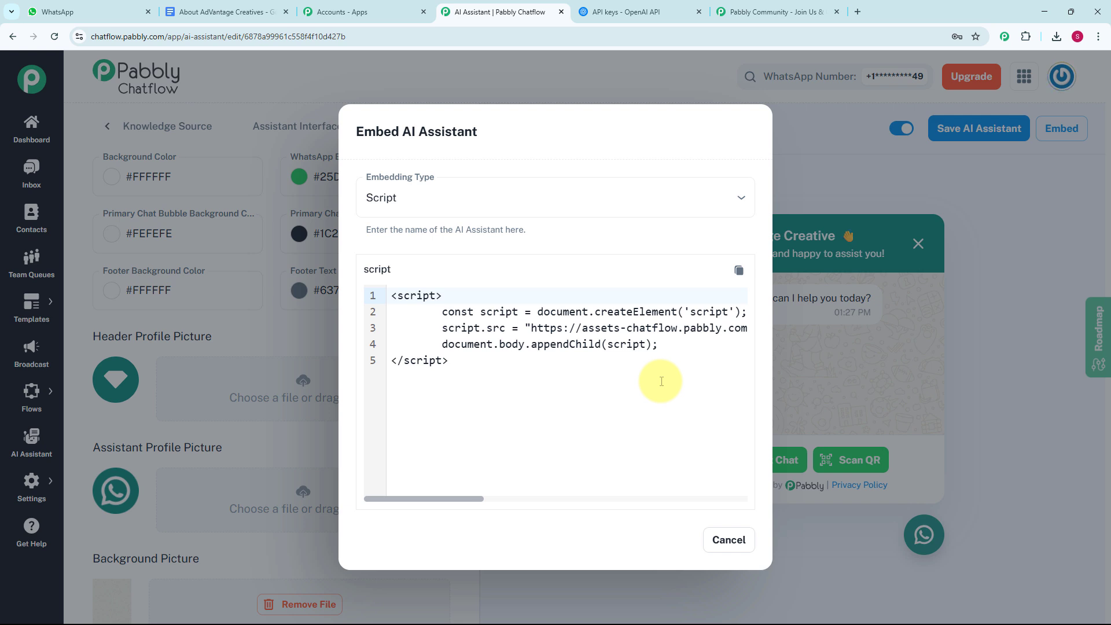
click(845, 170)
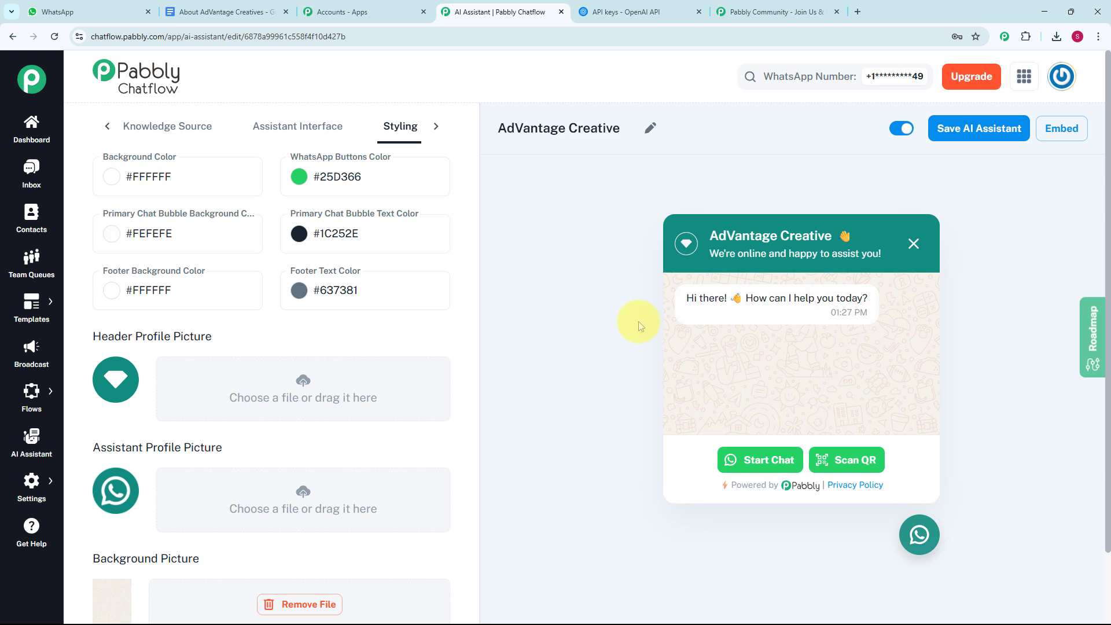
In the inbox, open the most recent contact's conversation and choose AdVantage Creative as its AI assistant
click(30, 186)
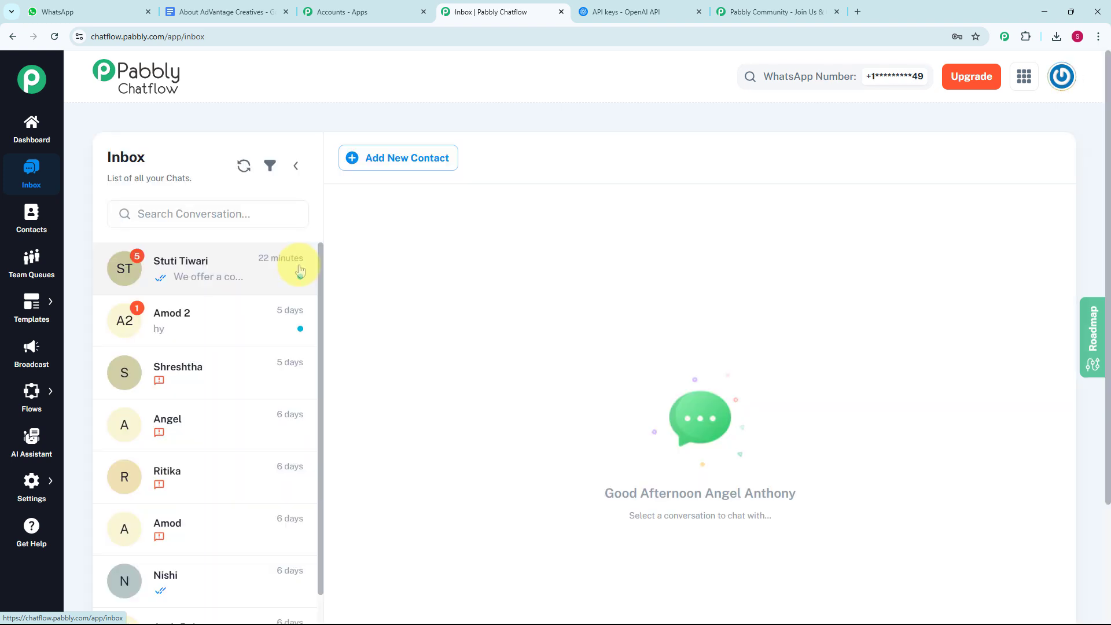
click(219, 280)
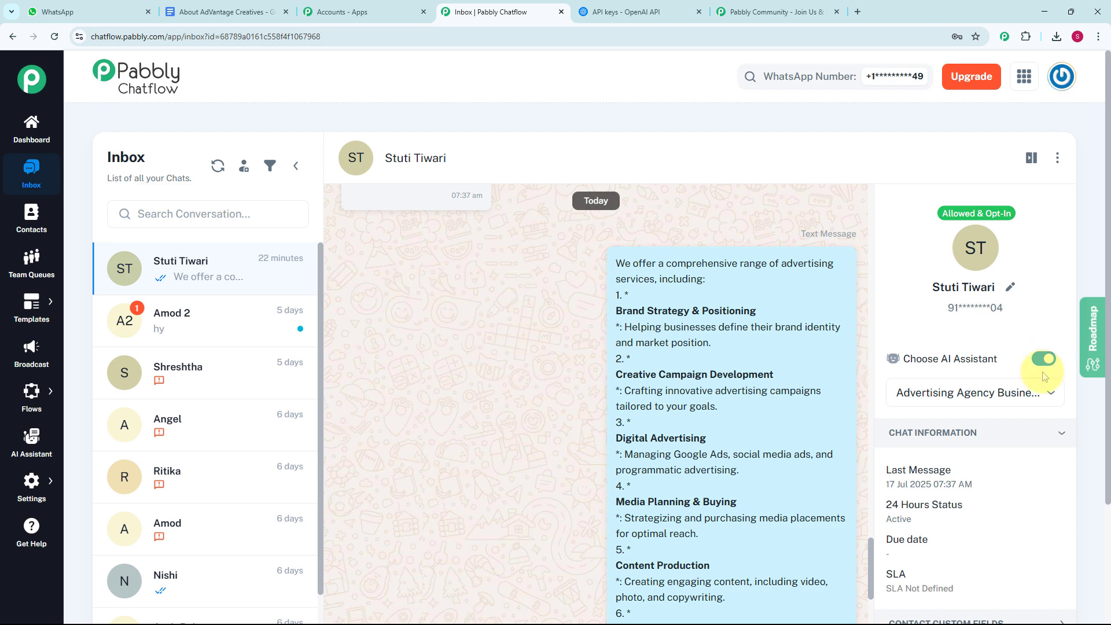
click(1015, 402)
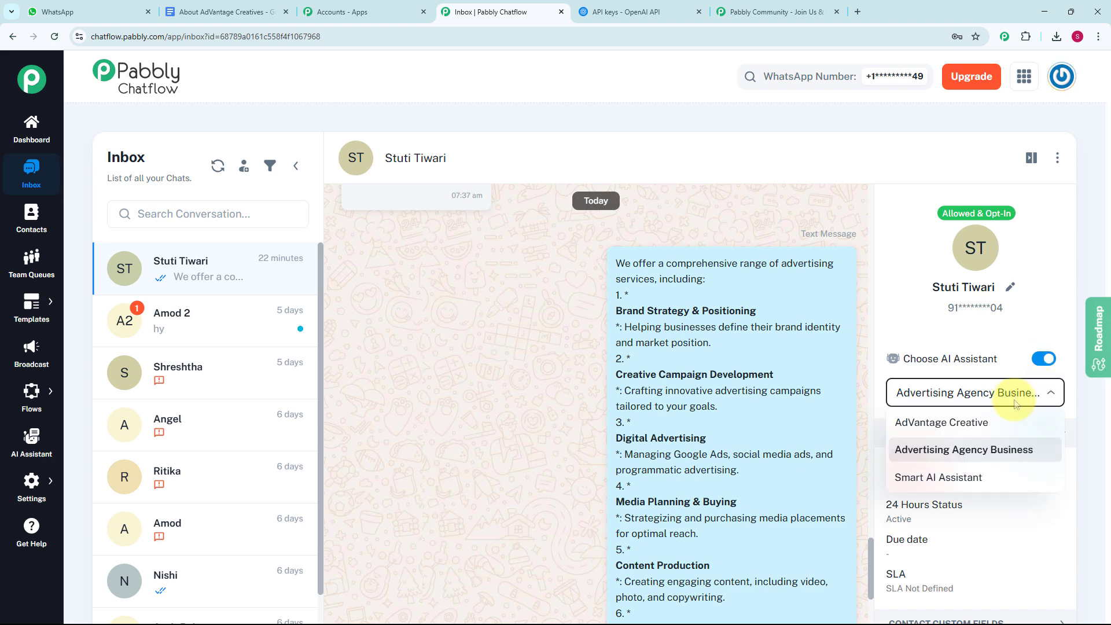
click(961, 425)
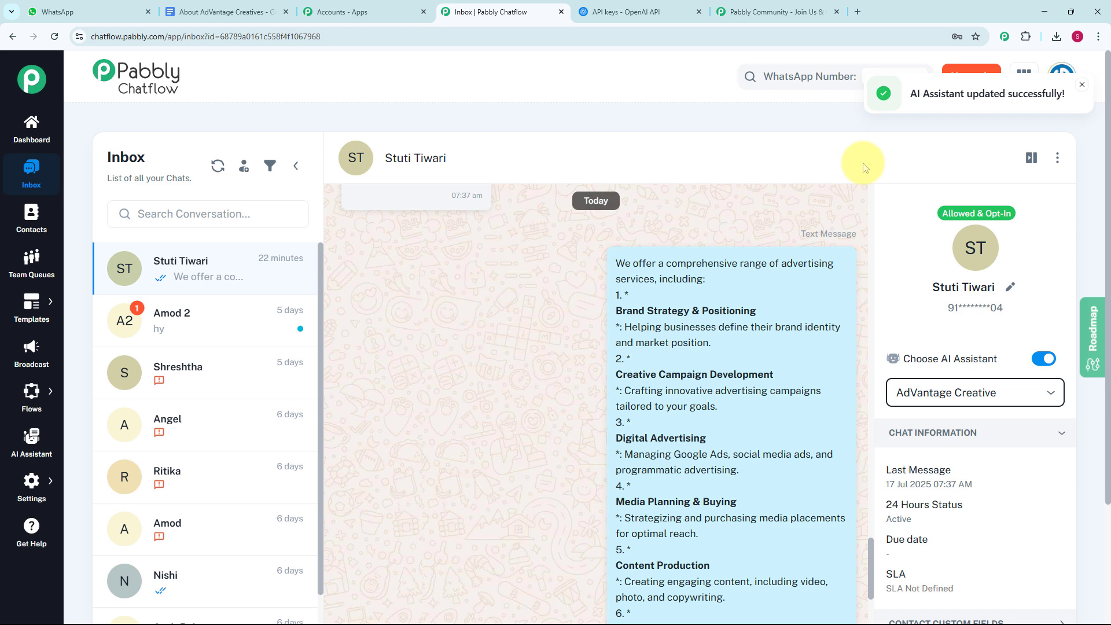
Switch to WhatsApp and clear the Test User chat's message history
click(46, 11)
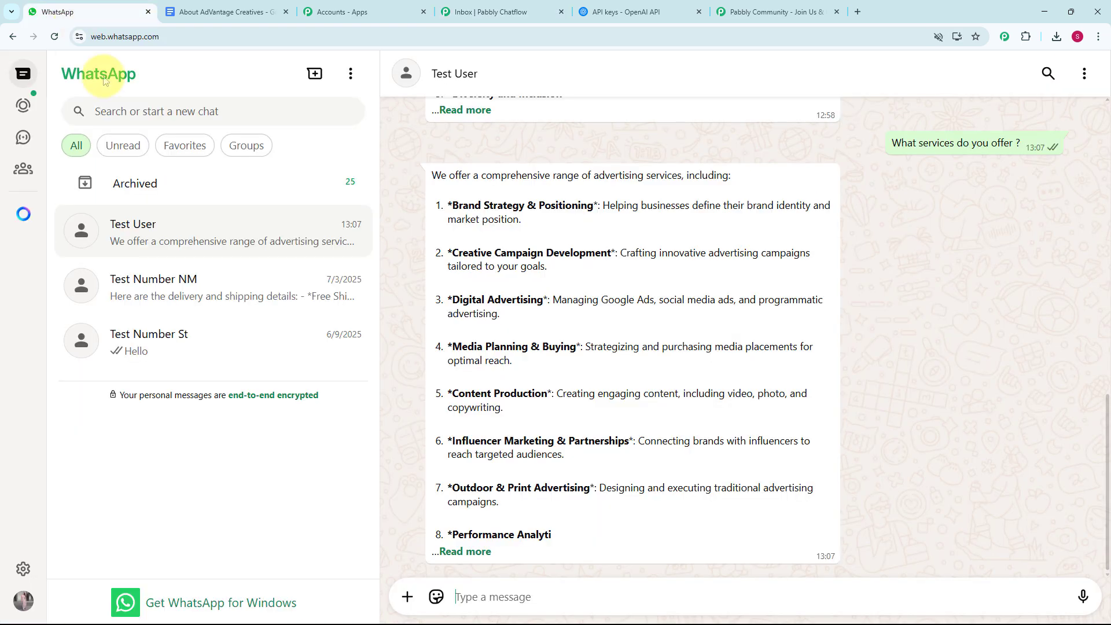
click(1084, 73)
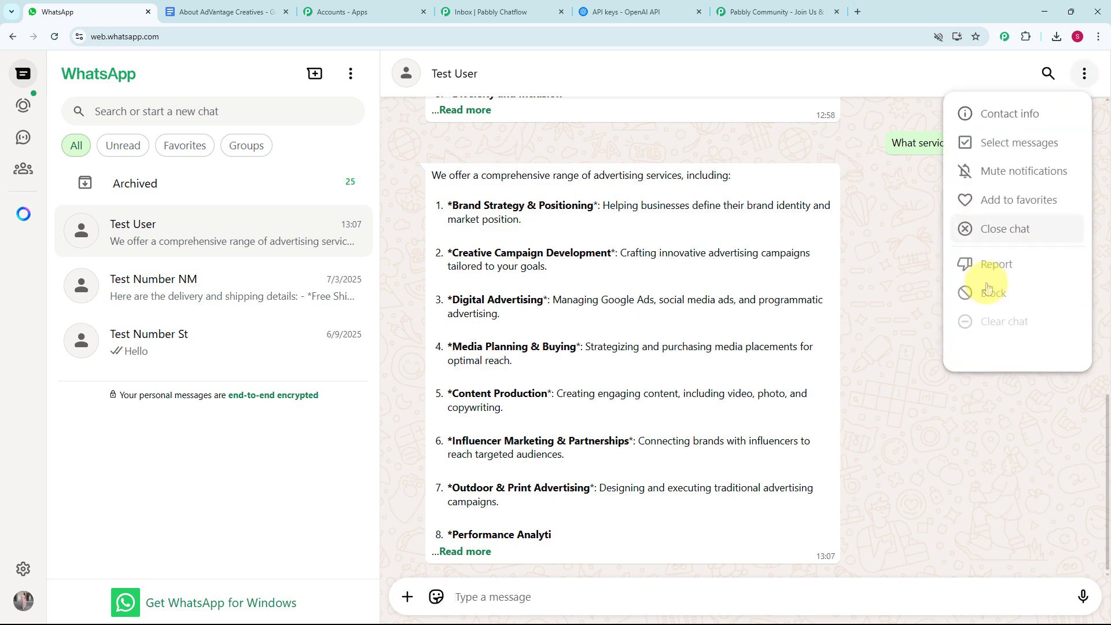
click(997, 321)
click(670, 393)
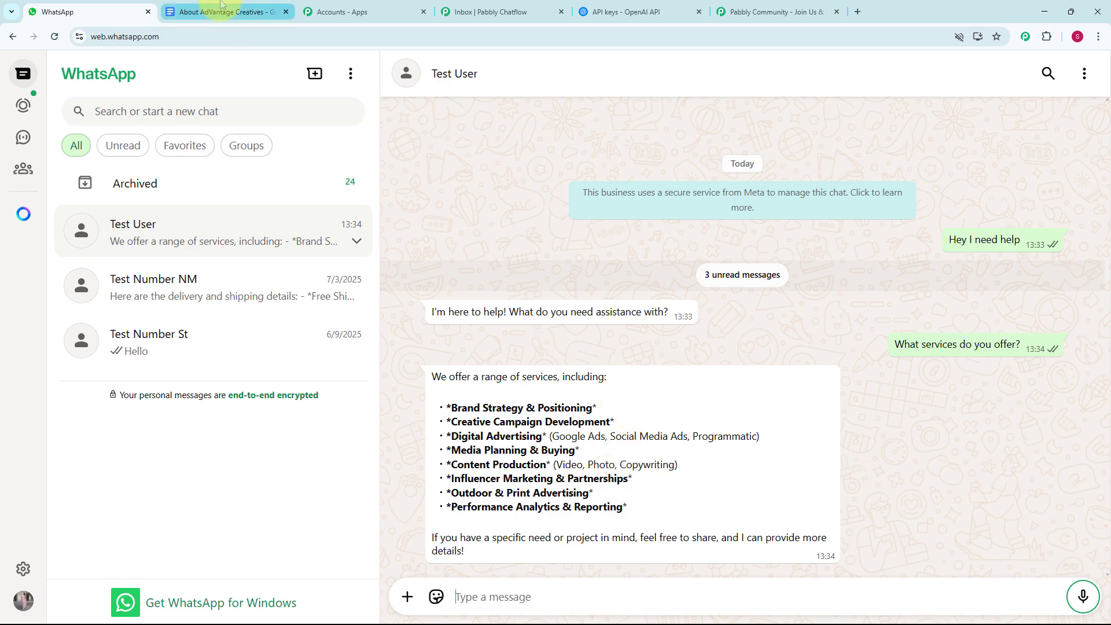
Check the What We Offer section of the About AdVantage Creatives document against the assistant's WhatsApp reply about services
click(255, 11)
scroll(462, 539, down, 4)
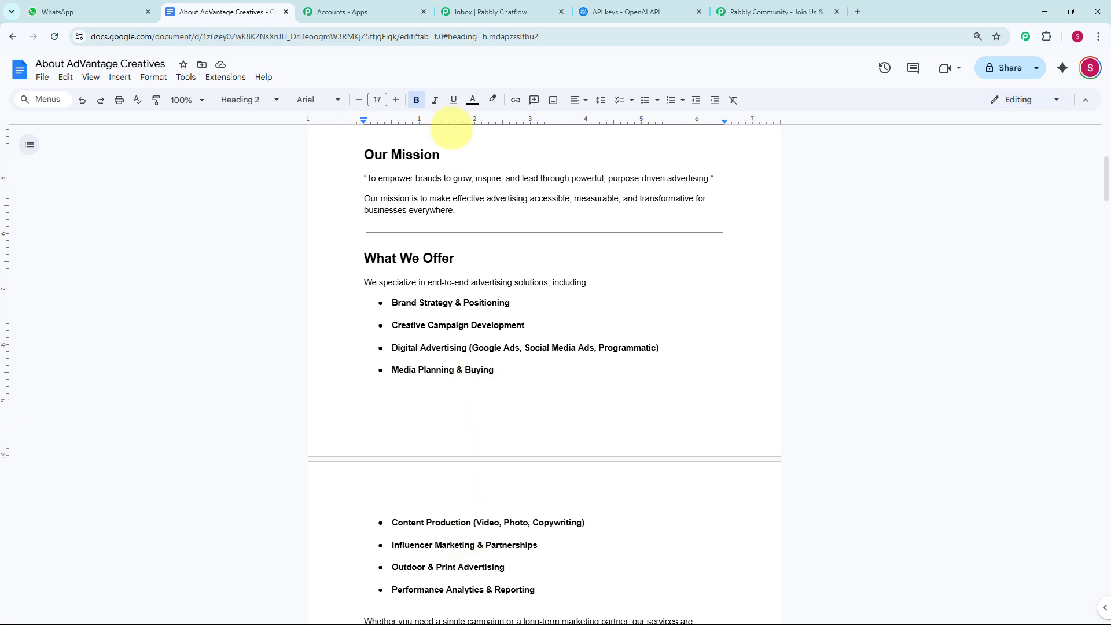
click(133, 19)
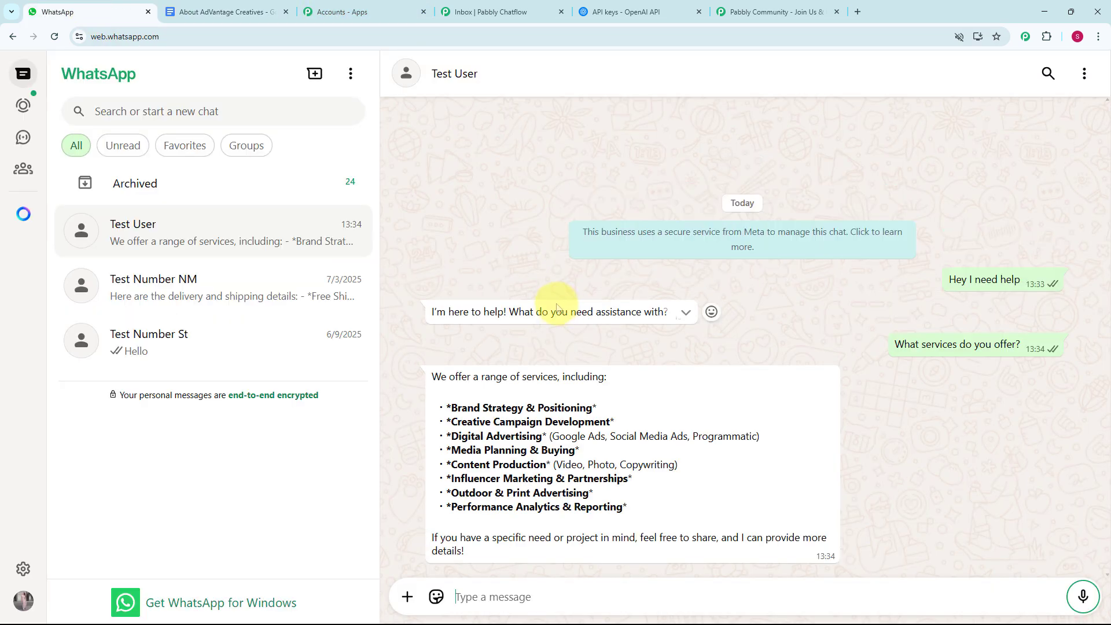